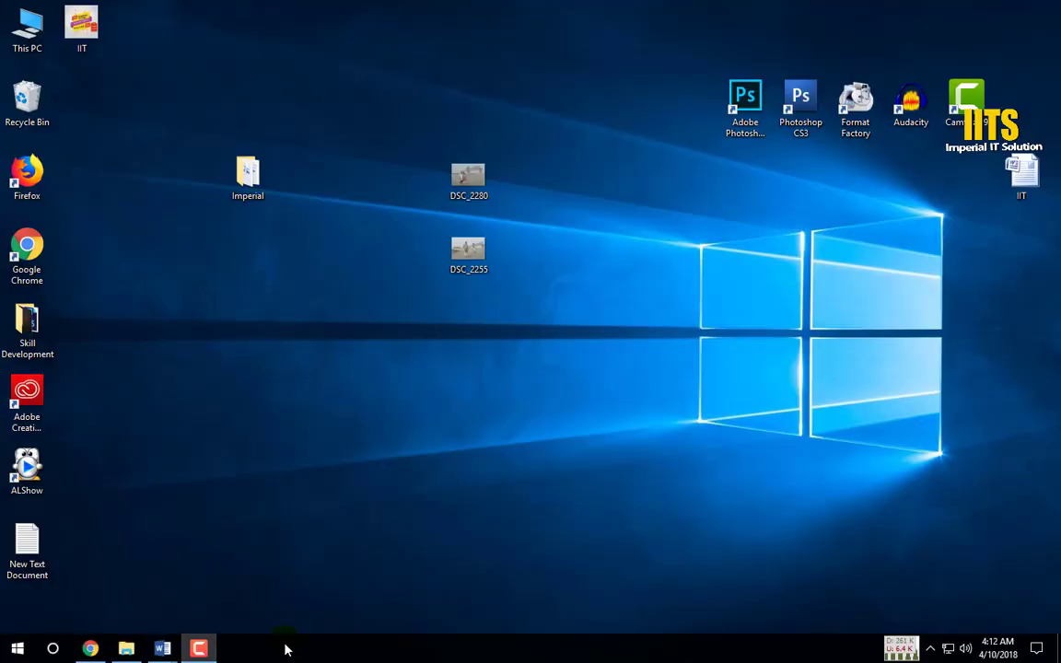
Bring up taskbar previews of the two open Word windows, Table and Letter
mouse_move(169, 656)
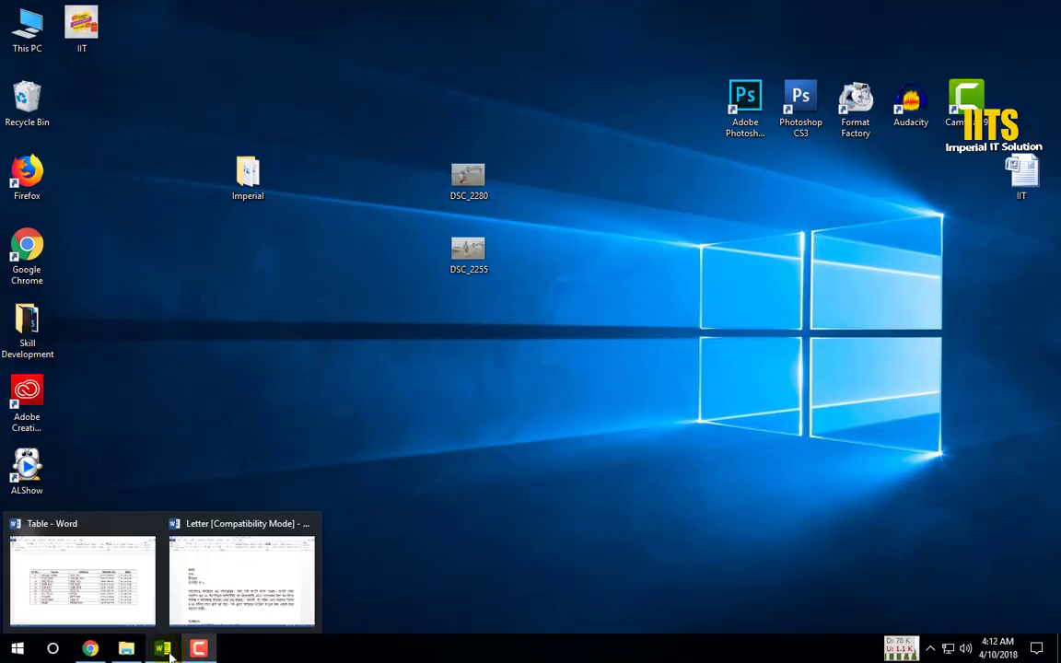
Switch to the Letter window and review its name, address, mobile lines, body, closing and signature
left_click(221, 562)
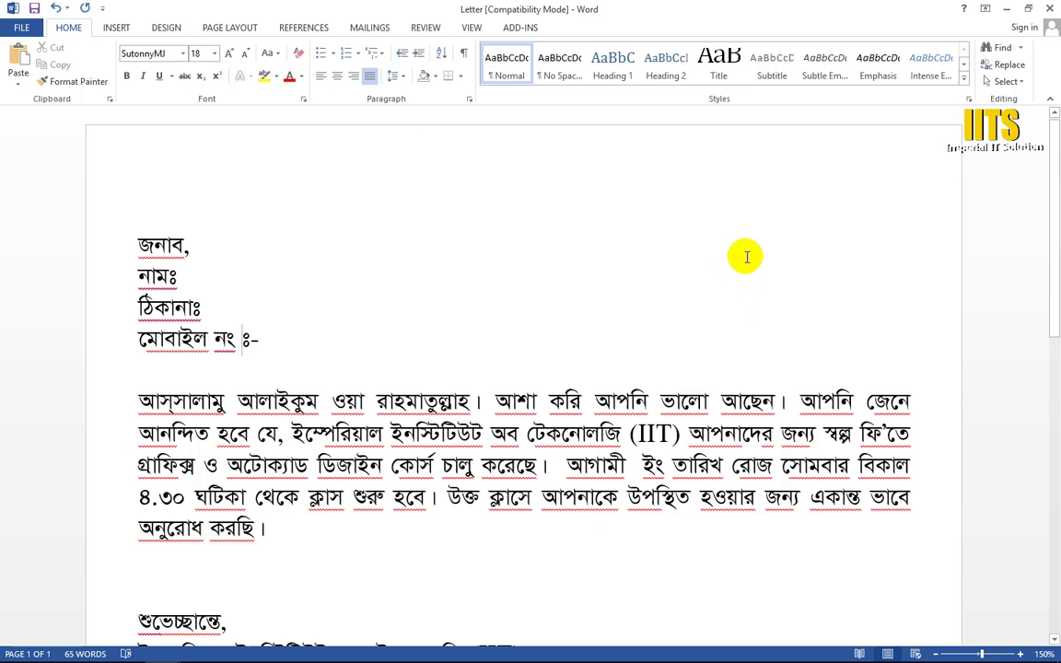
mouse_move(757, 658)
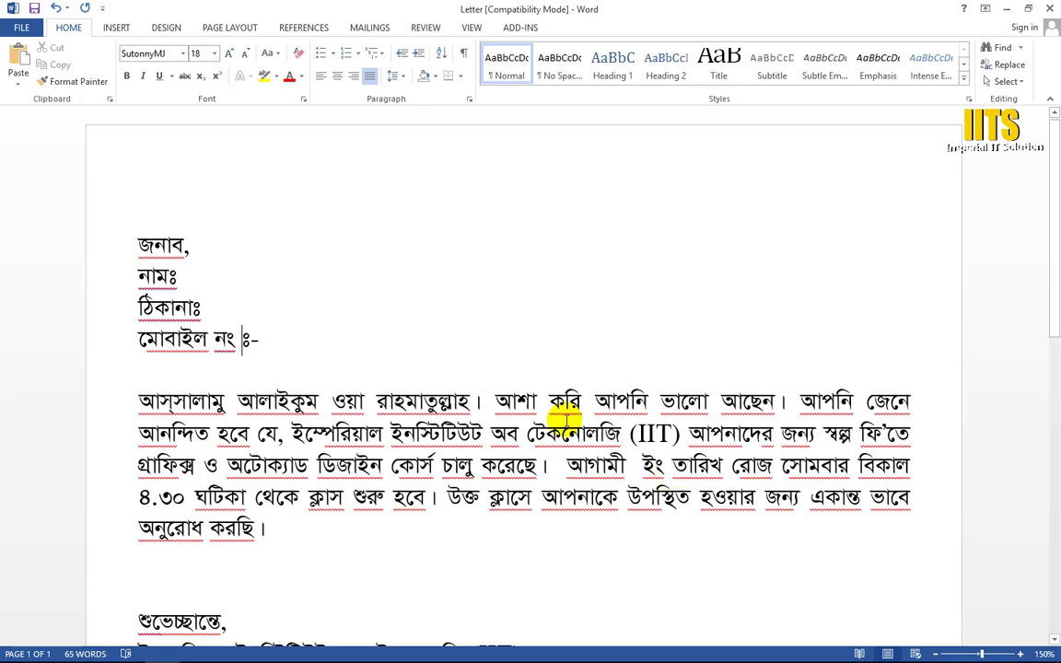
scroll(408, 322, "down", 2)
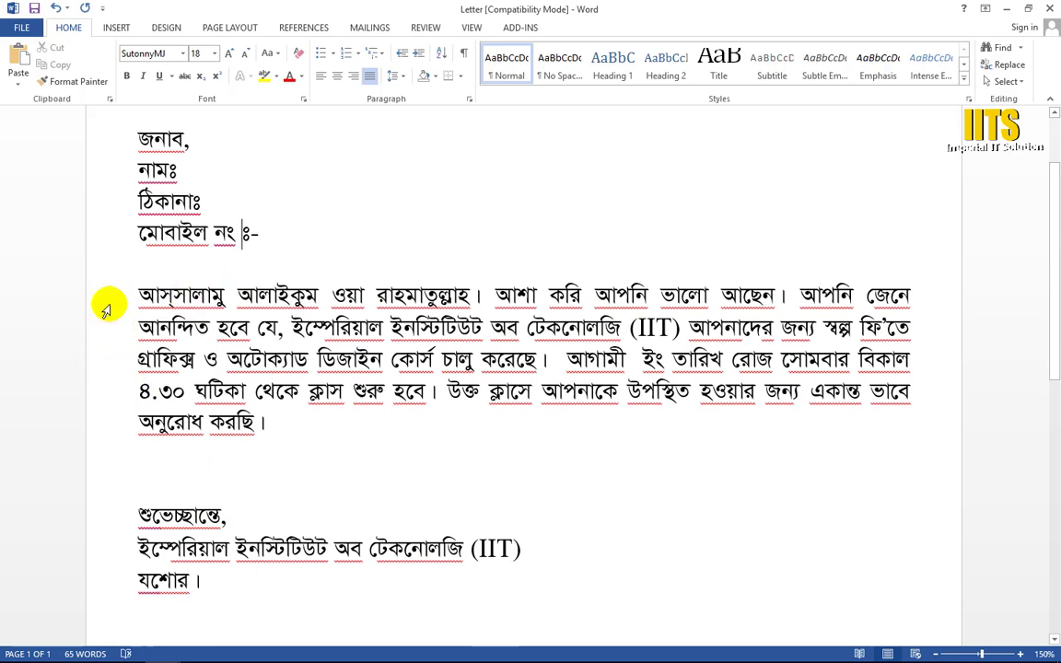
left_click(329, 255)
scroll(328, 255, "up", 1)
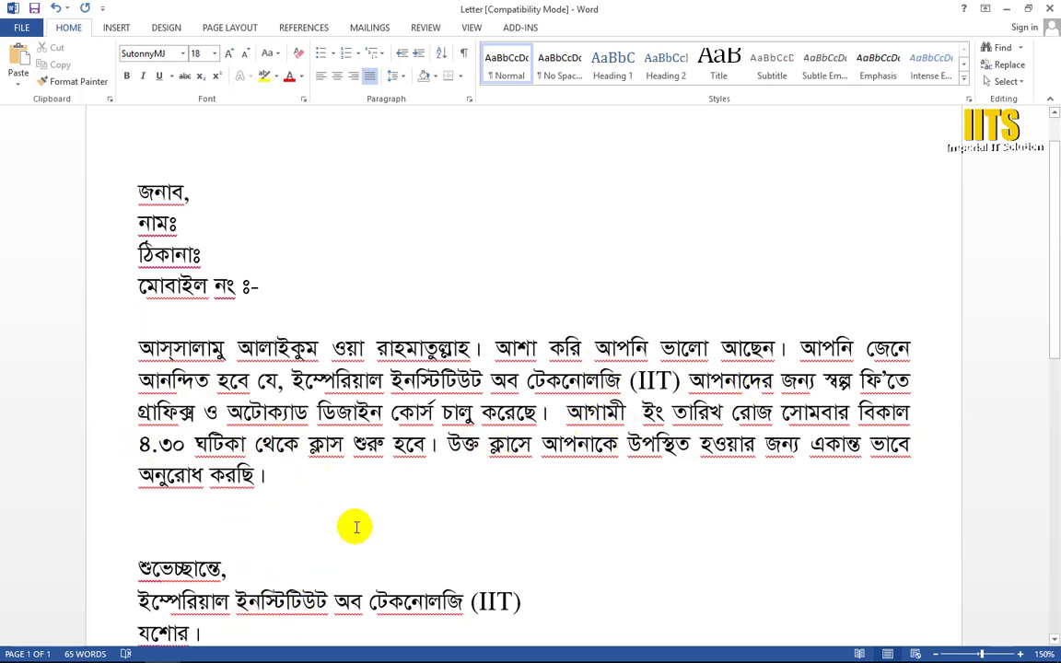
left_click(537, 594)
scroll(535, 593, "down", 3)
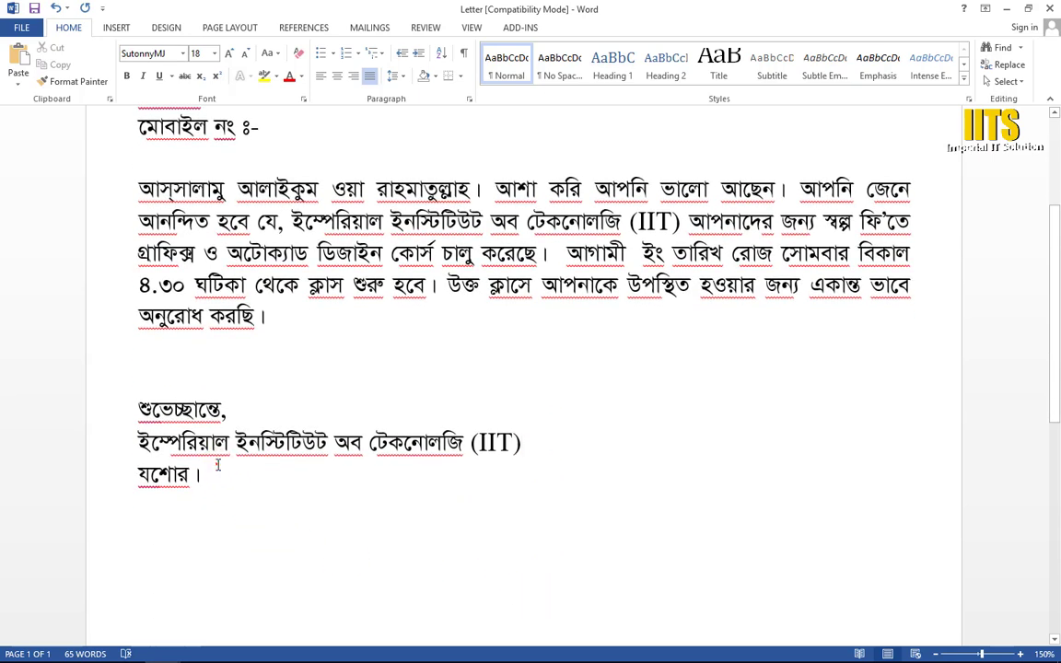
left_click(233, 409)
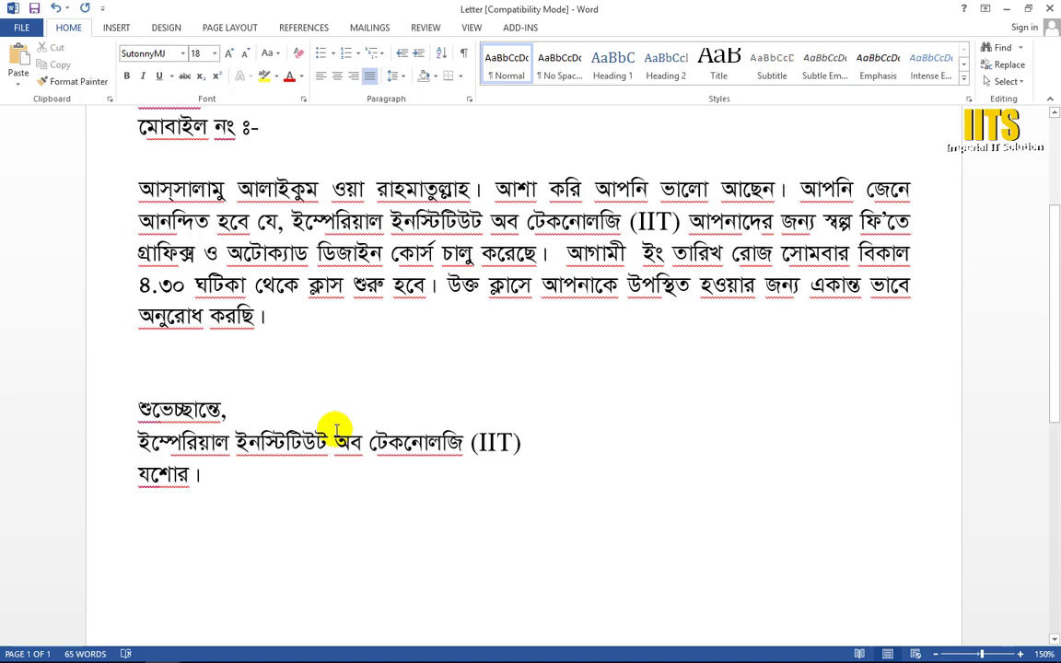
scroll(337, 428, "up", 5)
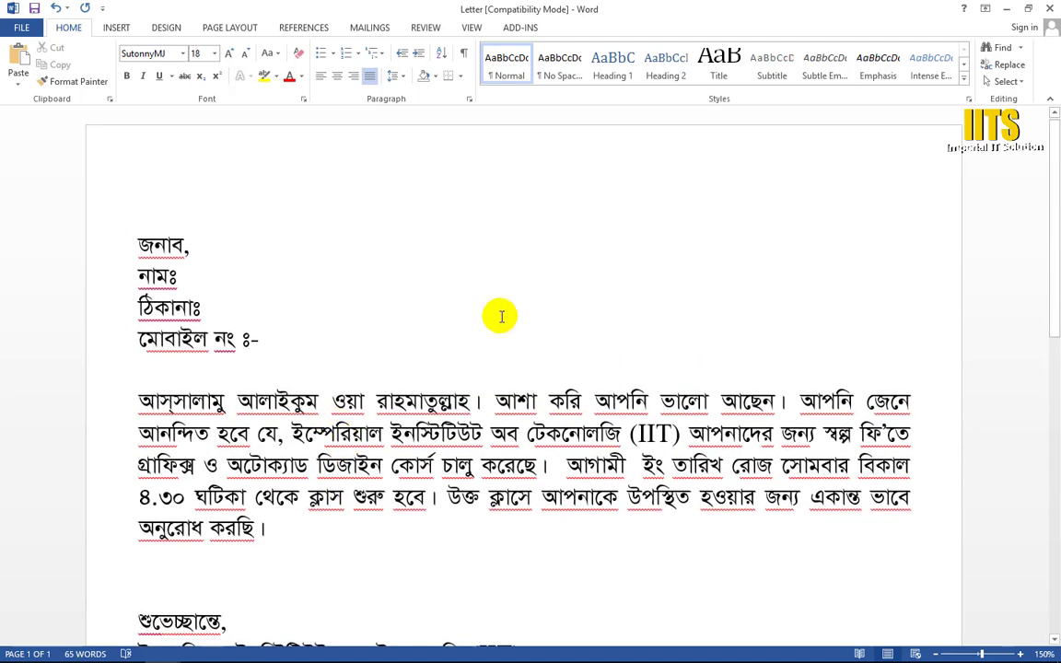
left_click(521, 337)
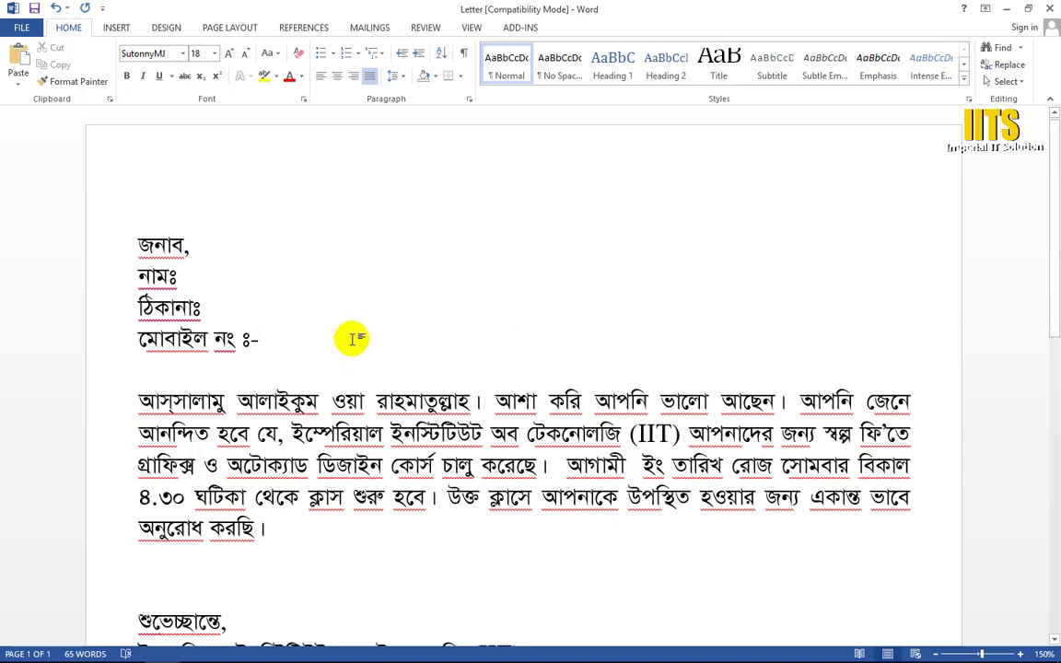
Check the address lines and the blank date gap in the body, then show the Word window previews
scroll(360, 316, "down", 2, "ctrl")
scroll(367, 403, "down", 1)
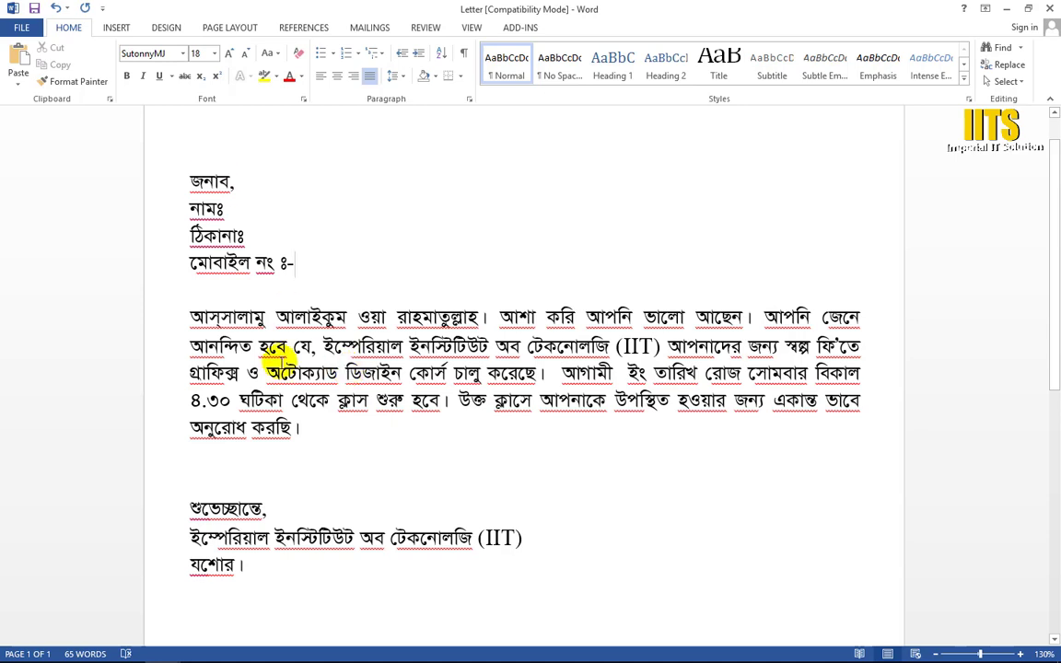
left_click(303, 257)
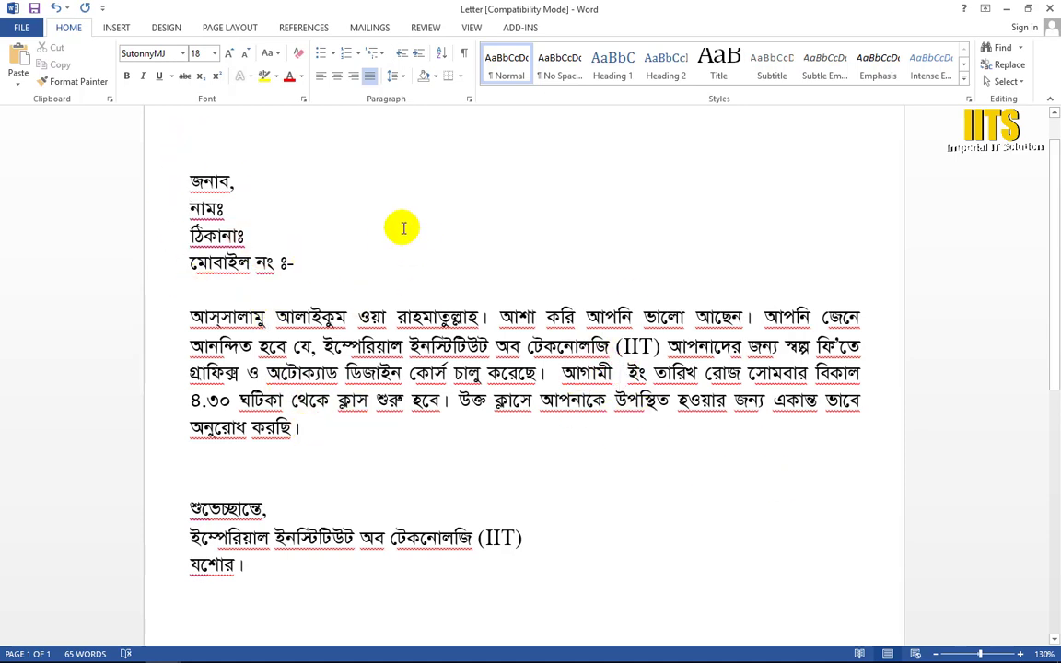
left_click(634, 375)
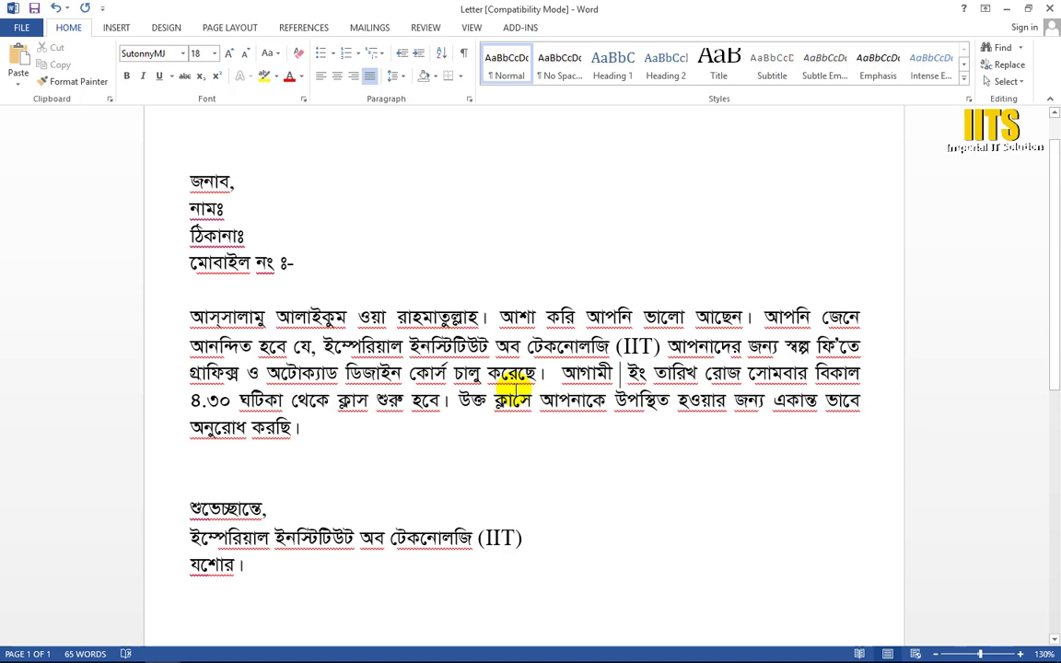
mouse_move(166, 651)
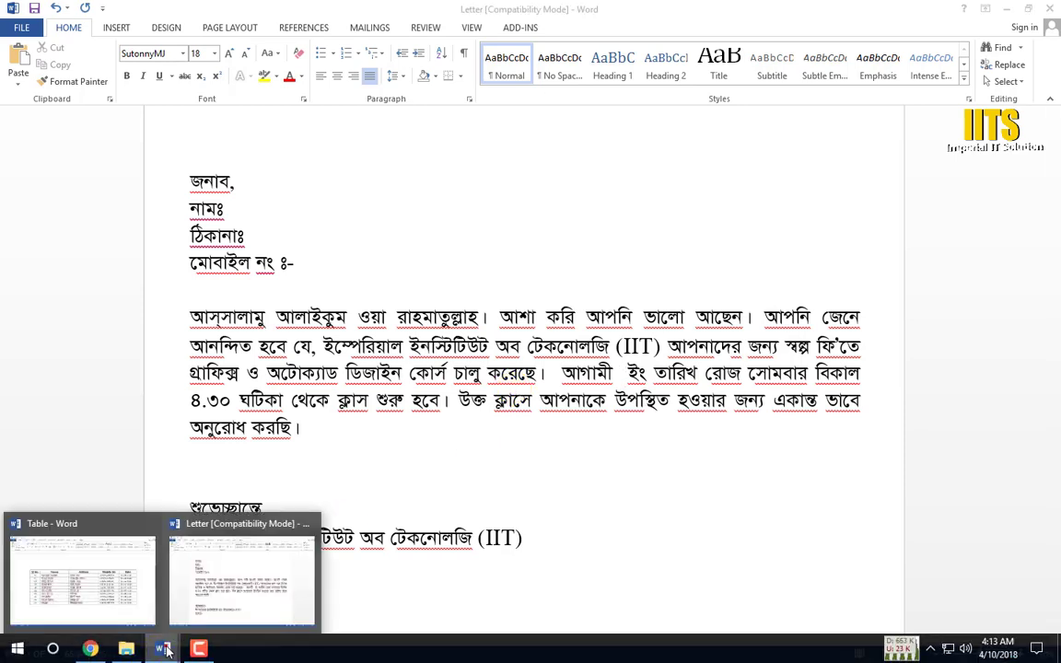
left_click(130, 590)
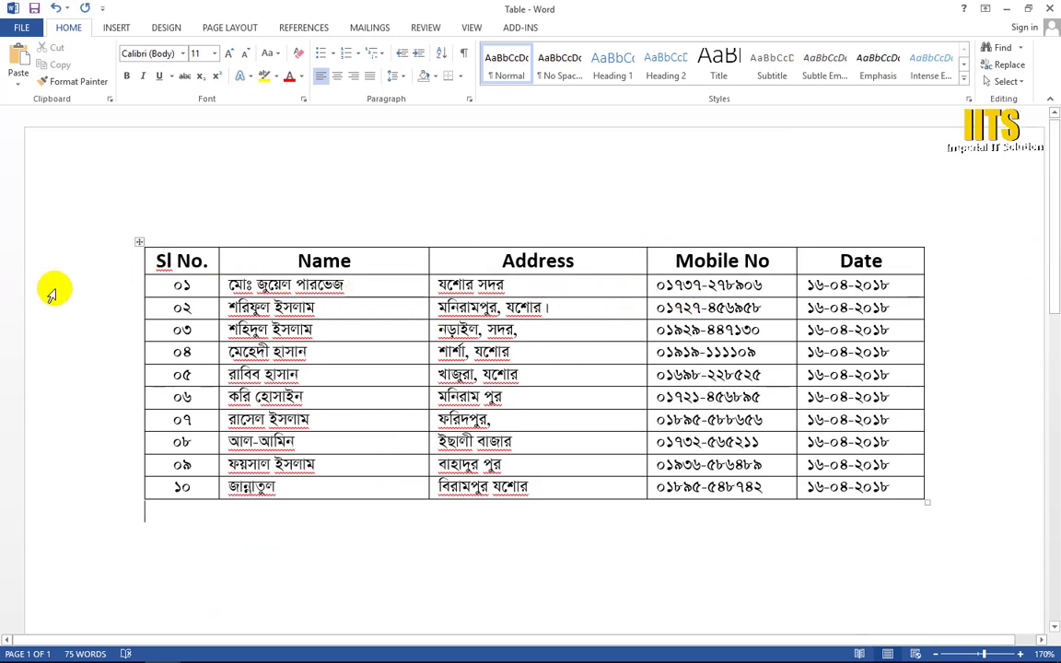
left_click(898, 259)
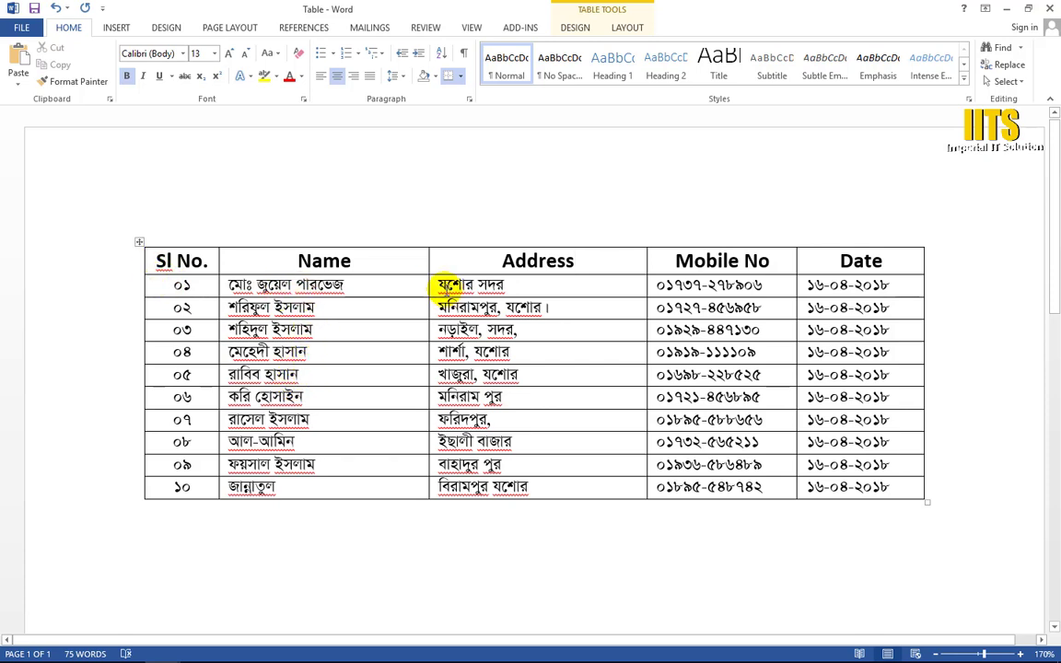
left_click(120, 258)
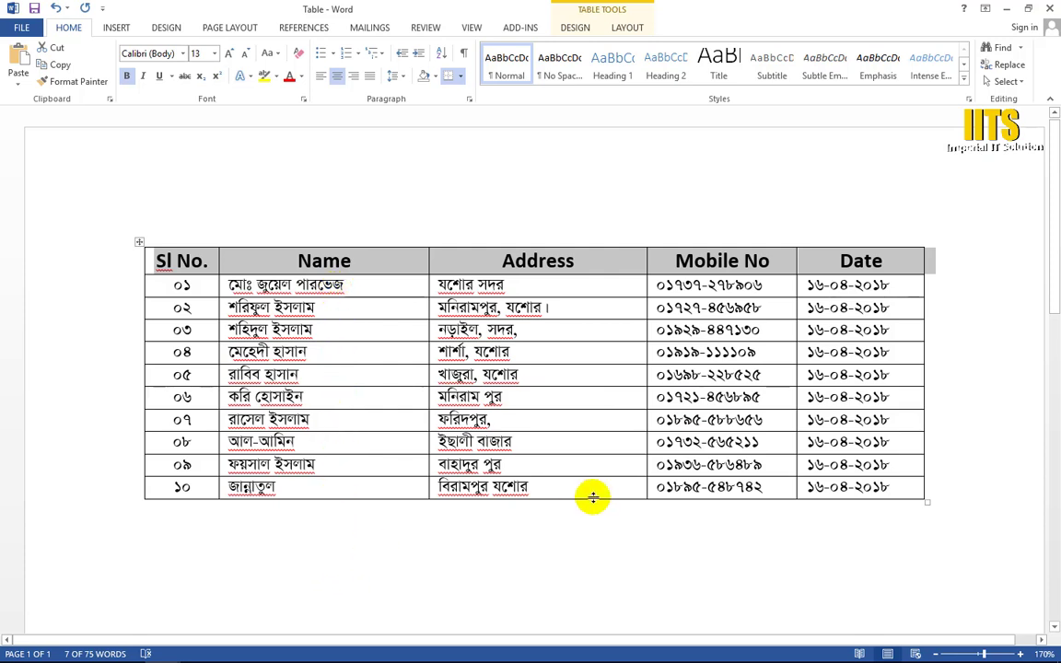
mouse_move(166, 644)
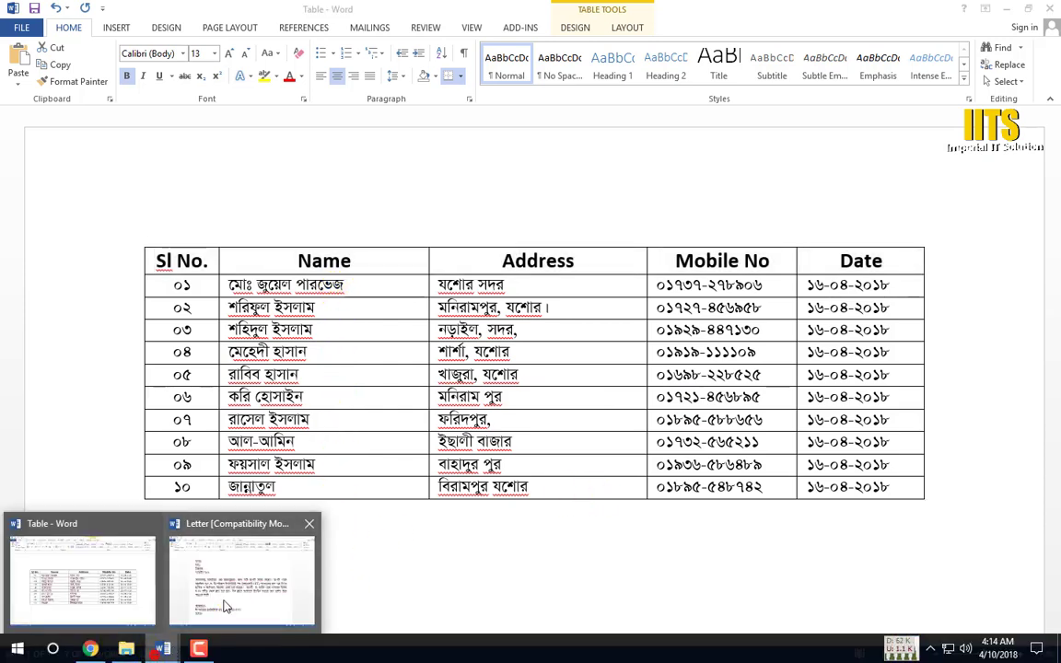
left_click(230, 552)
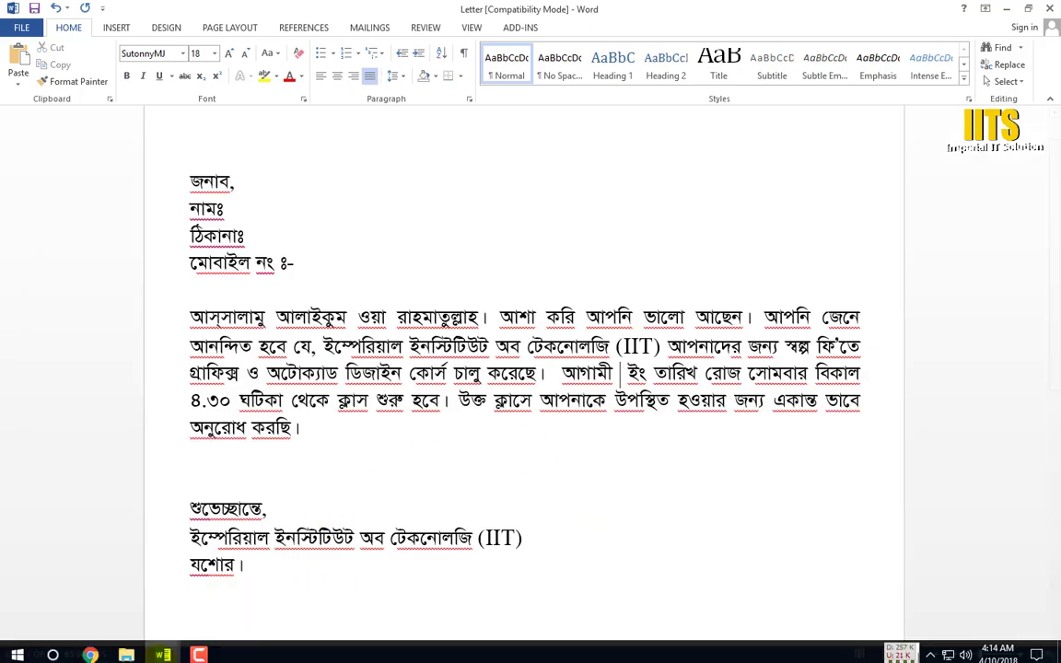
left_click(154, 600)
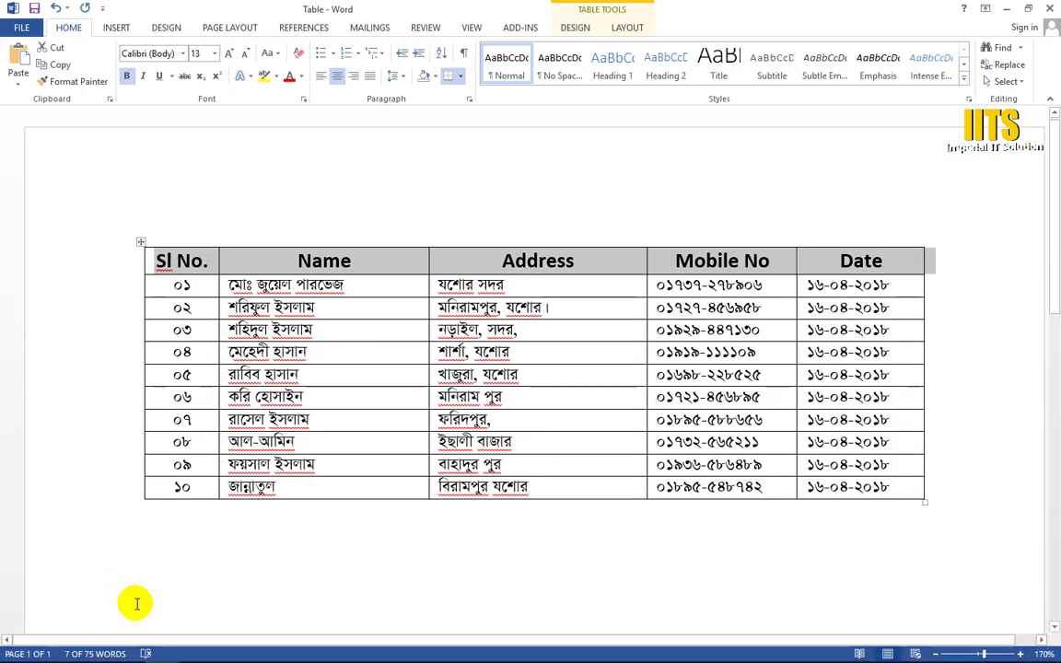
left_click(230, 553)
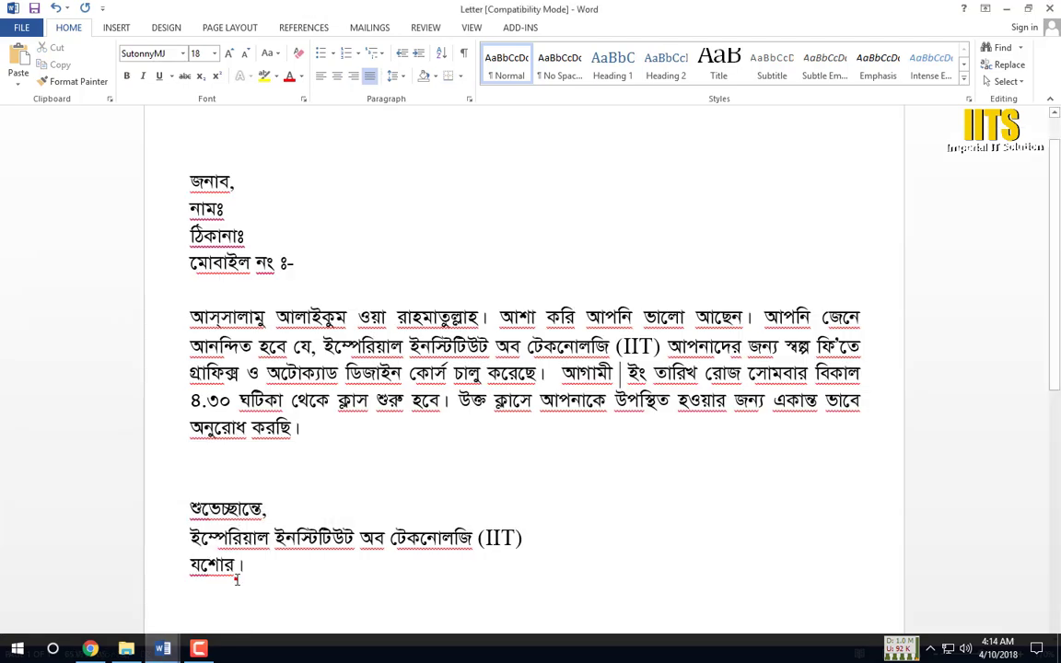
scroll(350, 414, "up", 1)
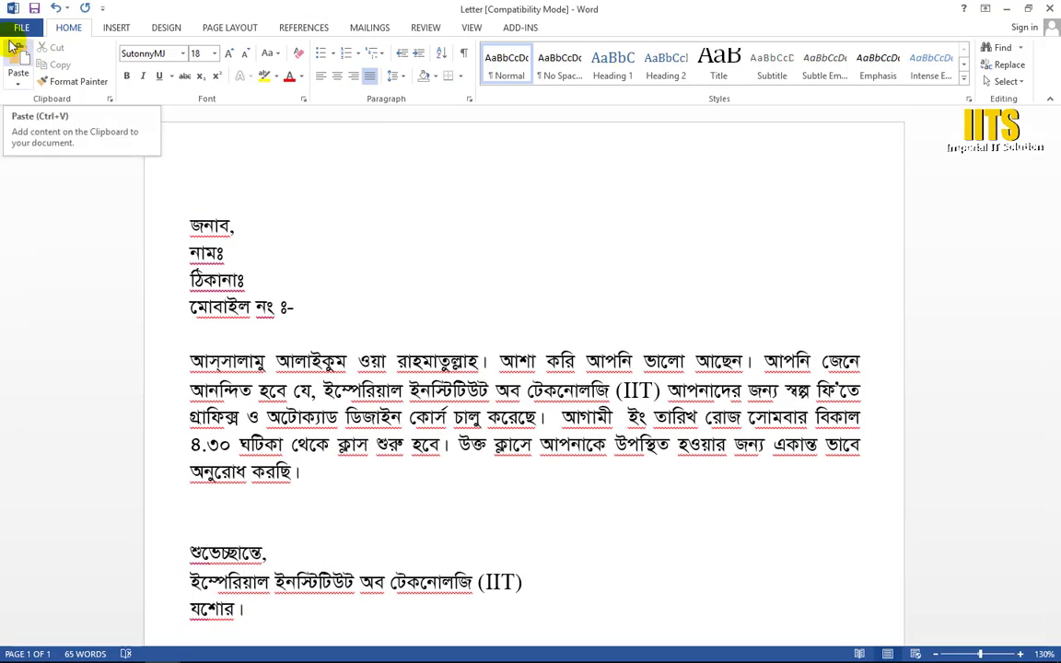
Save the letter as 'Letter' in Desktop\Imperial, accepting the upgrade to the current Word format
left_click(20, 27)
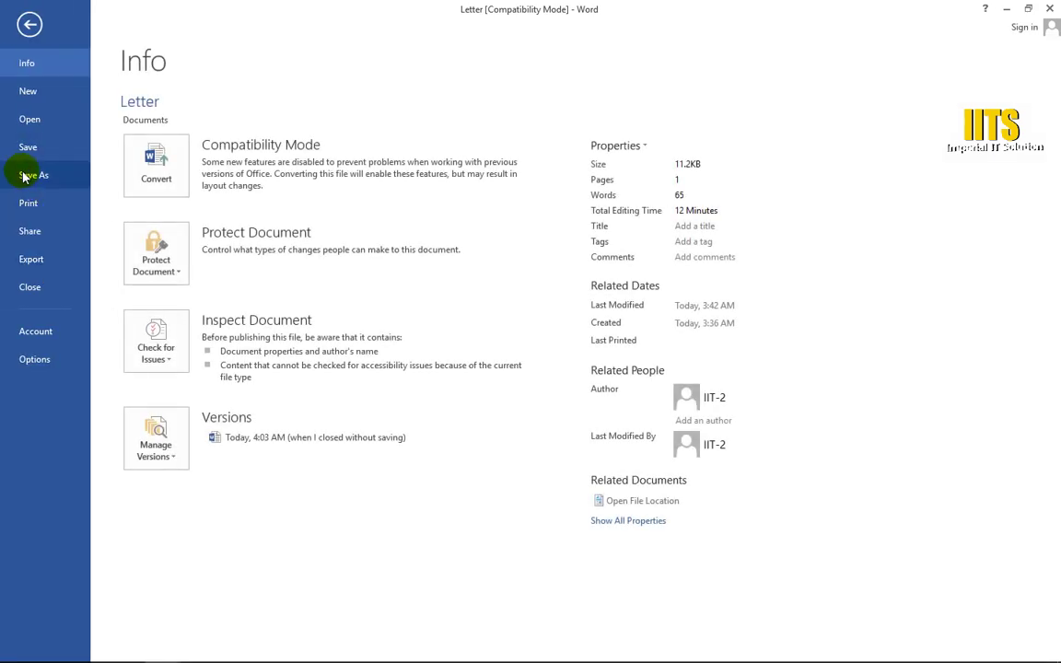
left_click(25, 175)
left_click(382, 359)
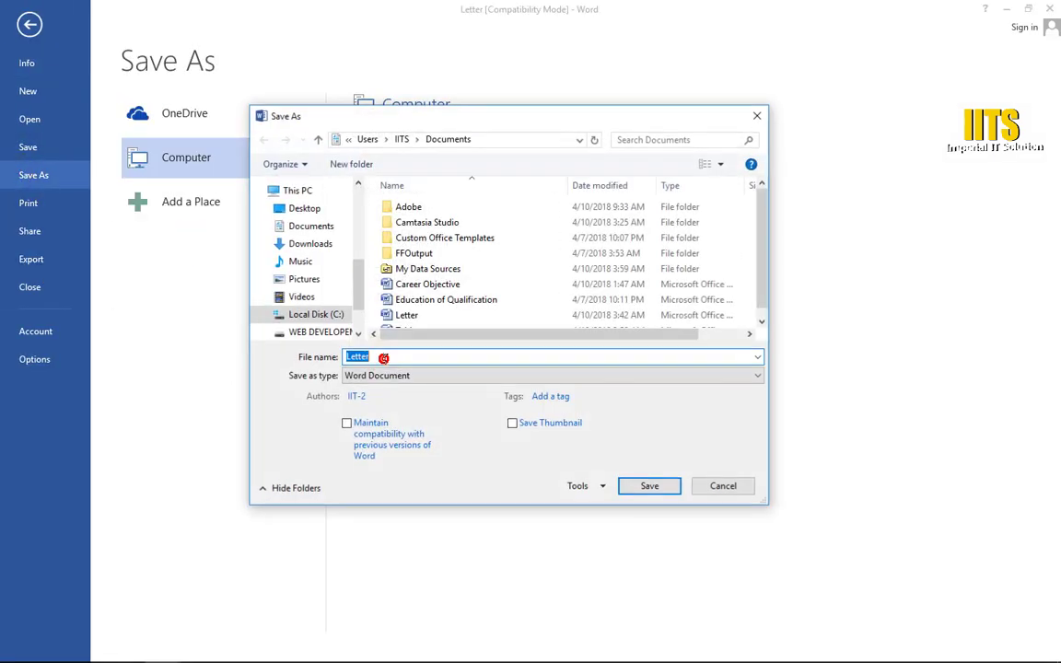
left_click(304, 207)
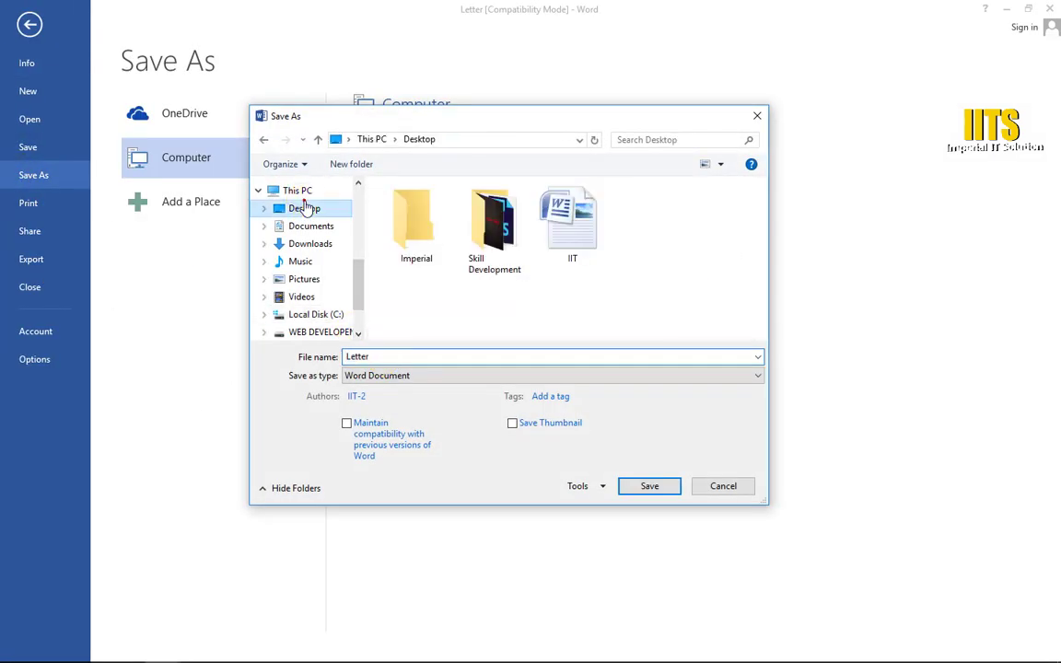
double_click(424, 237)
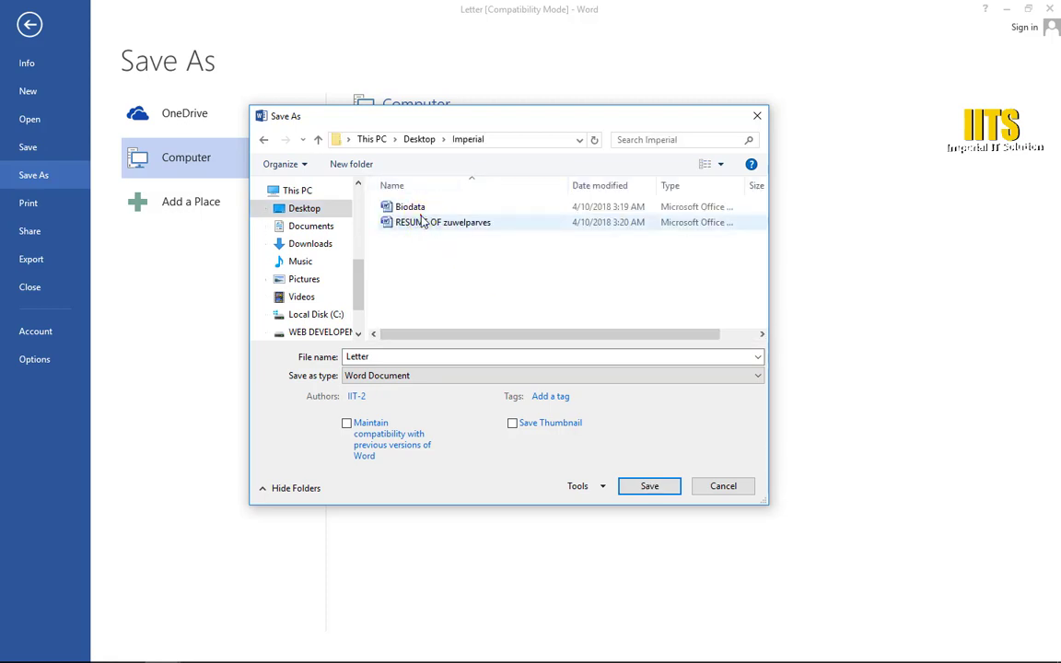
left_click(416, 223)
left_click(412, 213)
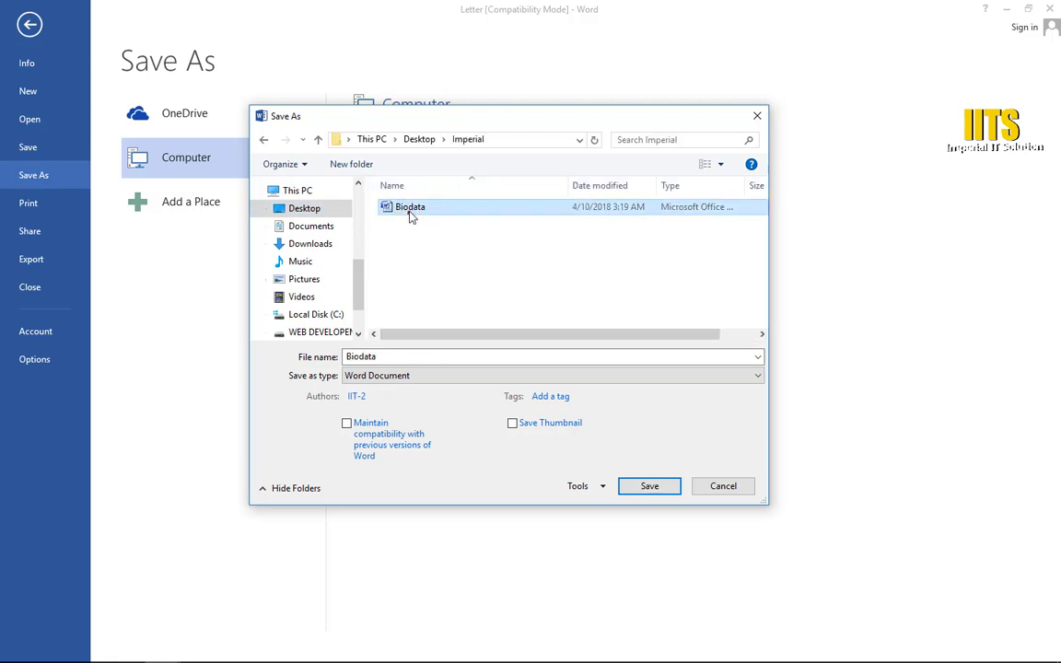
double_click(422, 356)
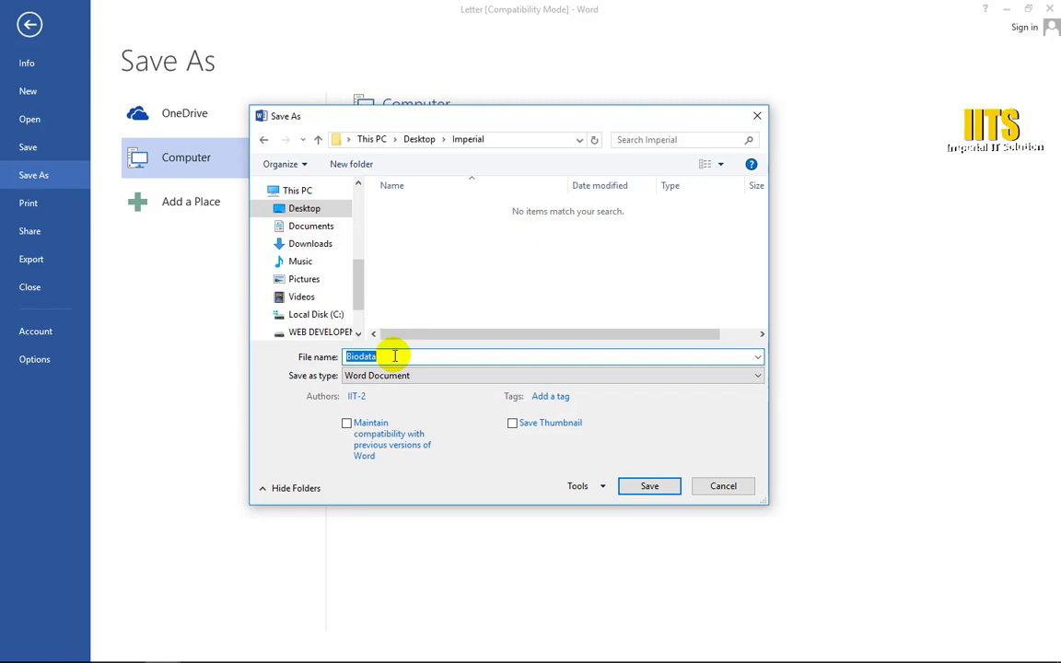
type("aW")
type("Letter")
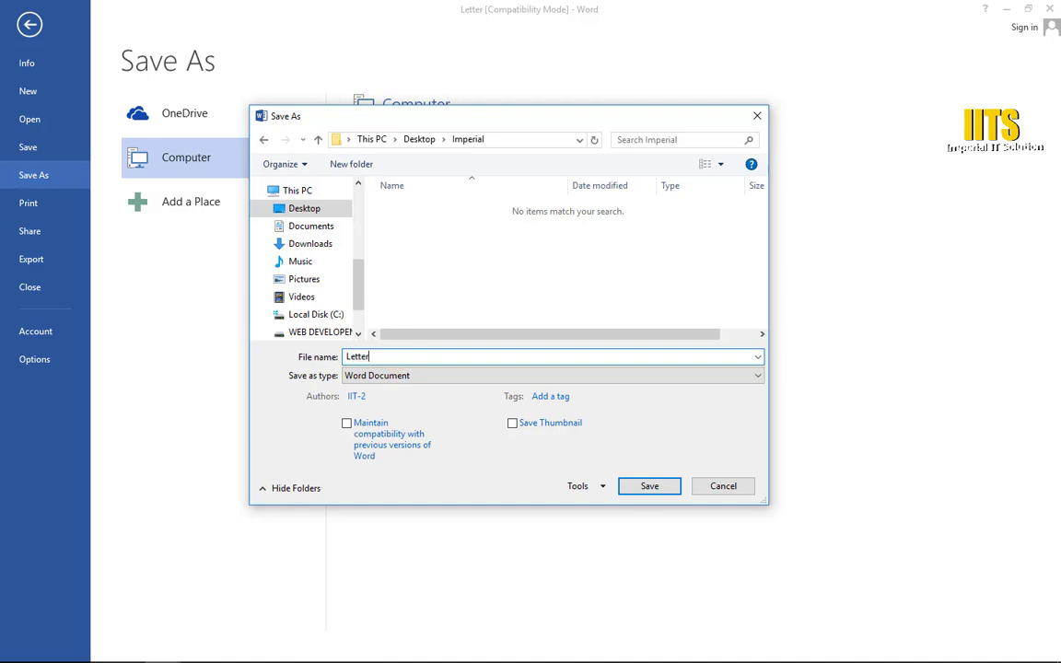
left_click(661, 485)
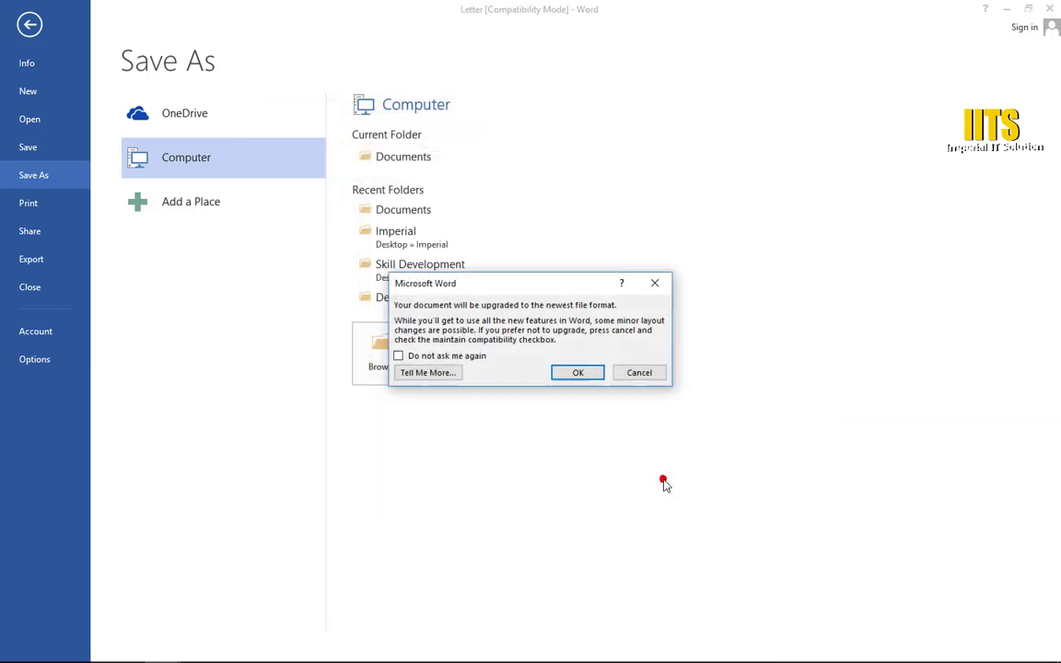
left_click(579, 372)
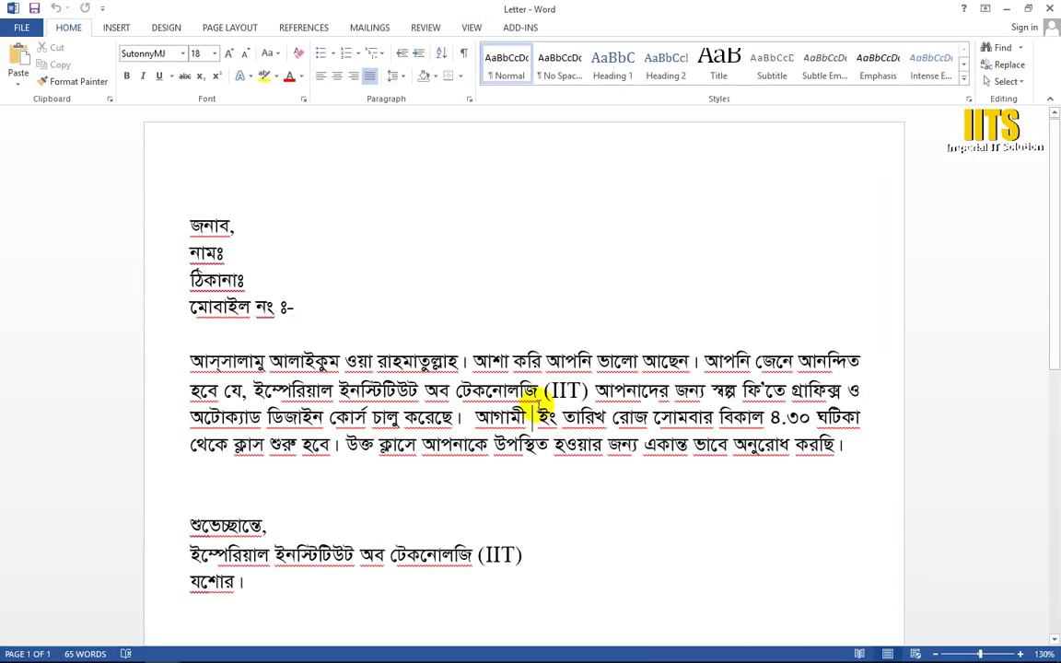
Save the Table document as 'Table' in the Desktop\Imperial folder
scroll(509, 420, "down", 2)
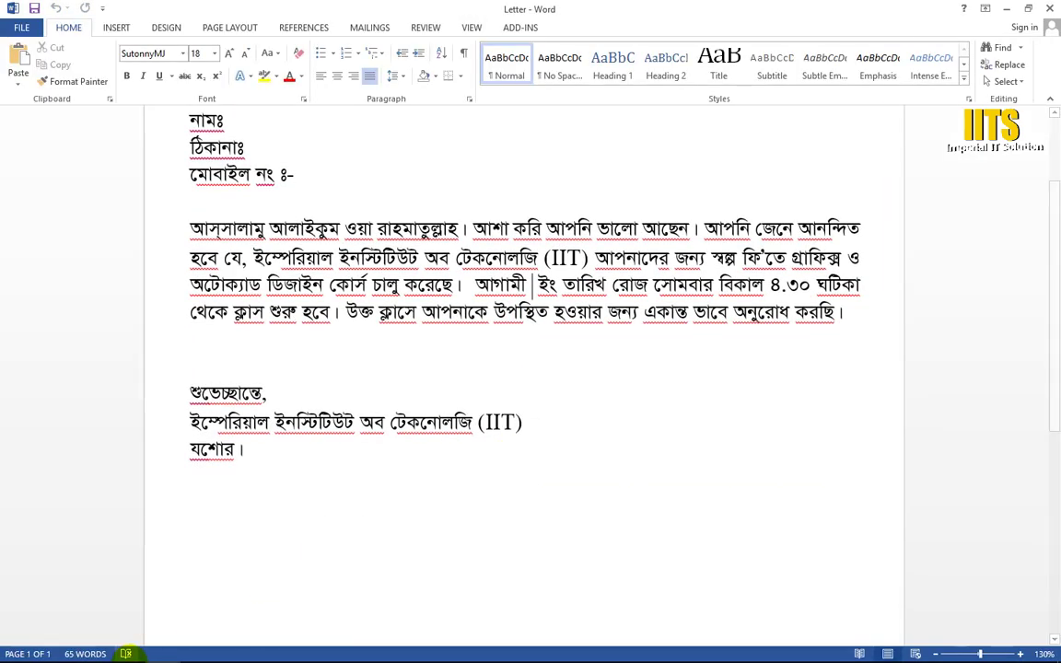
mouse_move(166, 656)
left_click(87, 543)
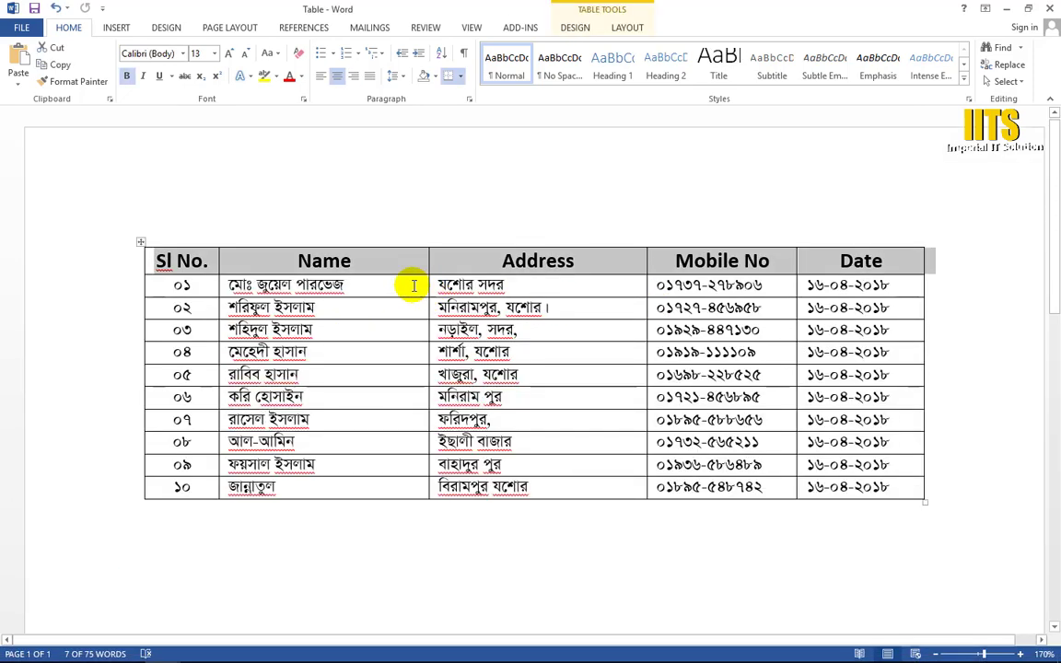
left_click(20, 26)
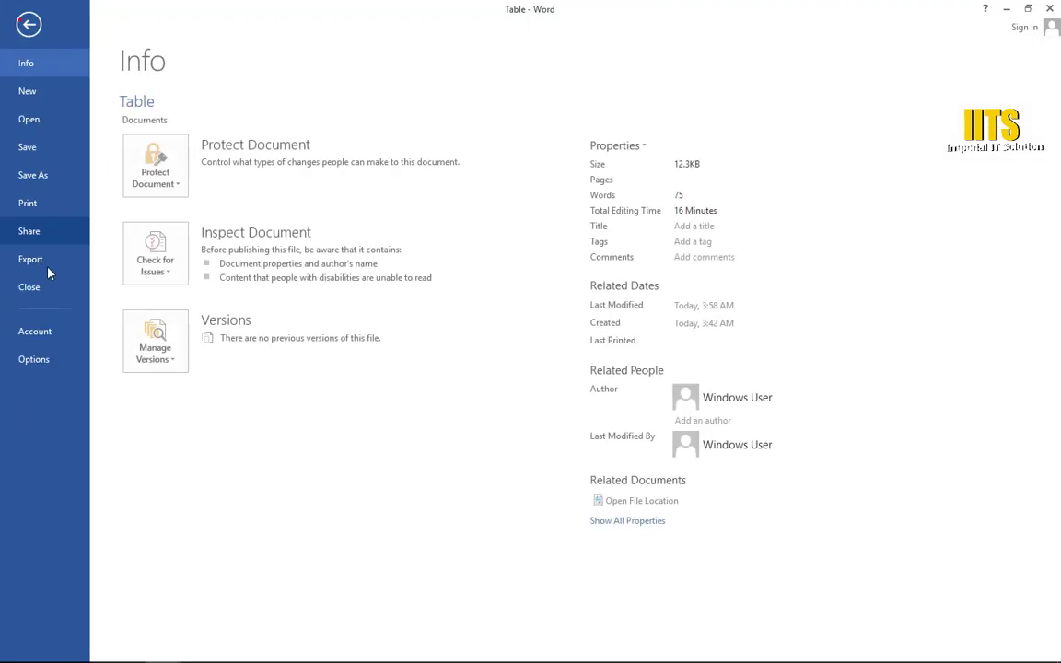
left_click(25, 183)
left_click(382, 351)
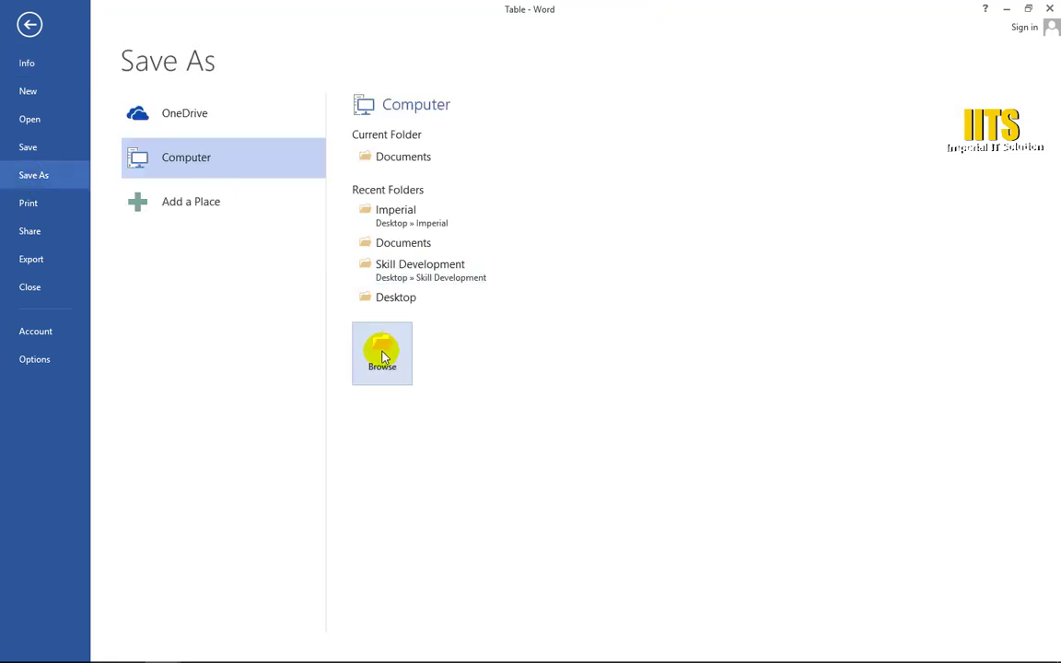
left_click(303, 209)
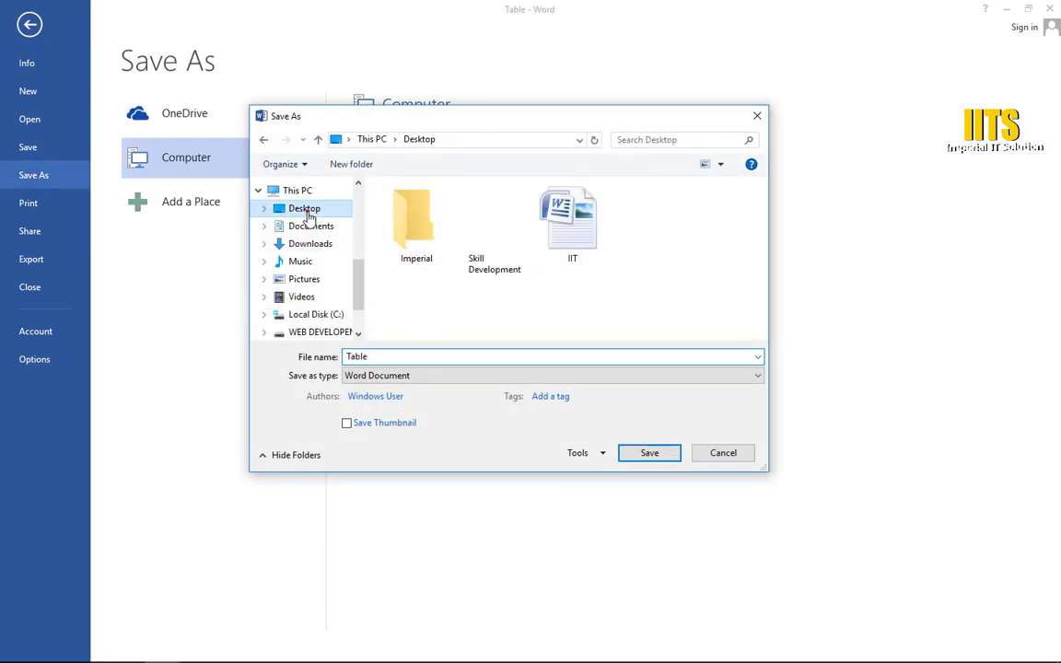
double_click(428, 259)
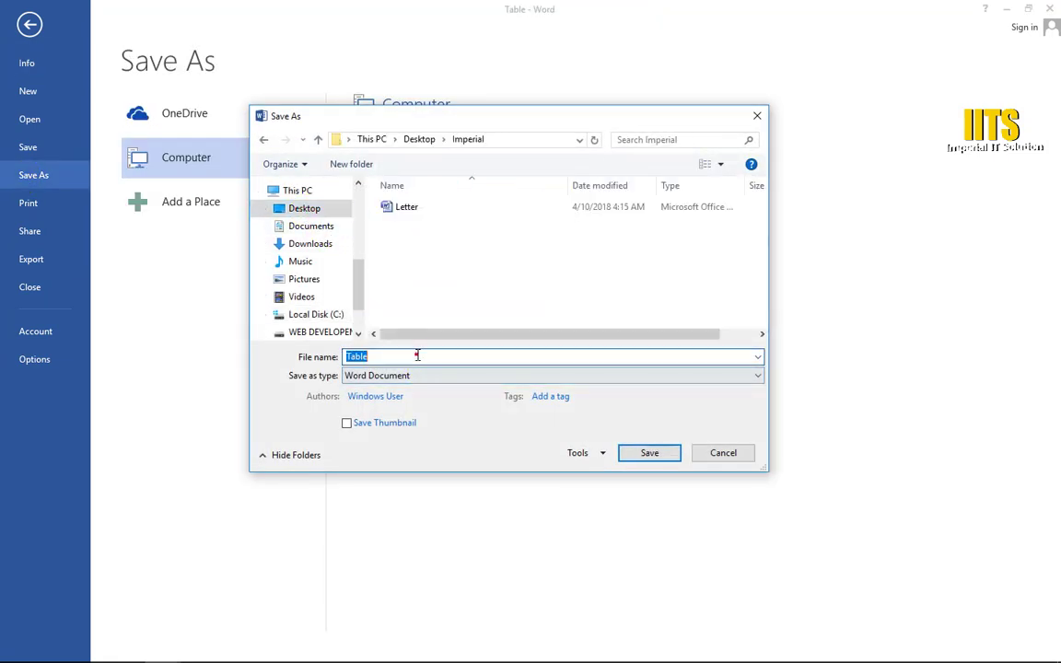
left_click(649, 453)
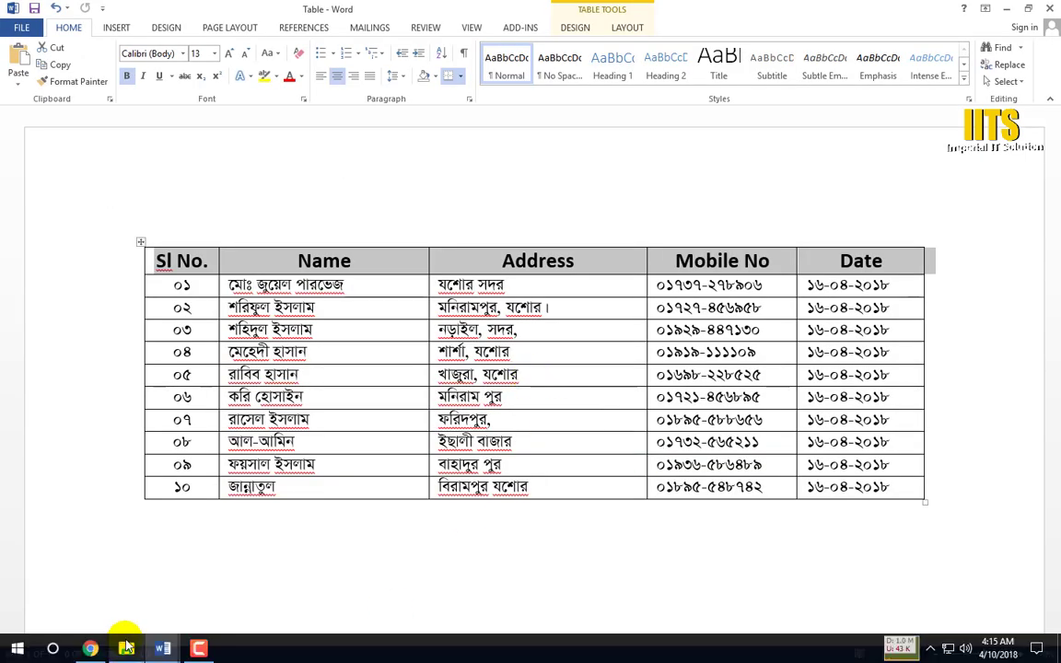
Switch back to the Letter document
mouse_move(129, 638)
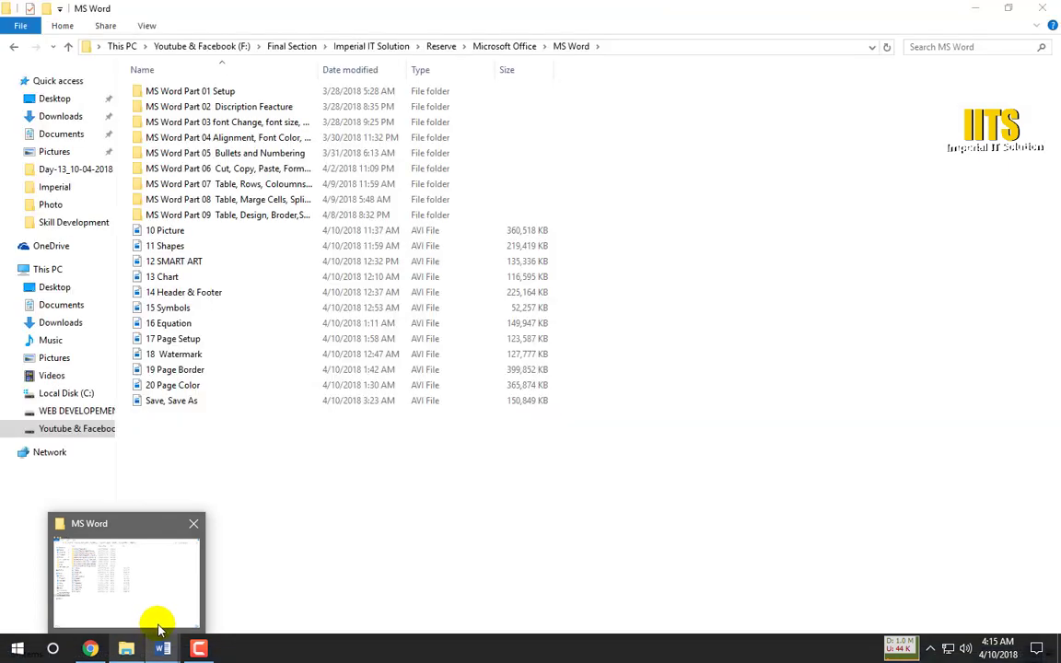
mouse_move(162, 645)
left_click(268, 583)
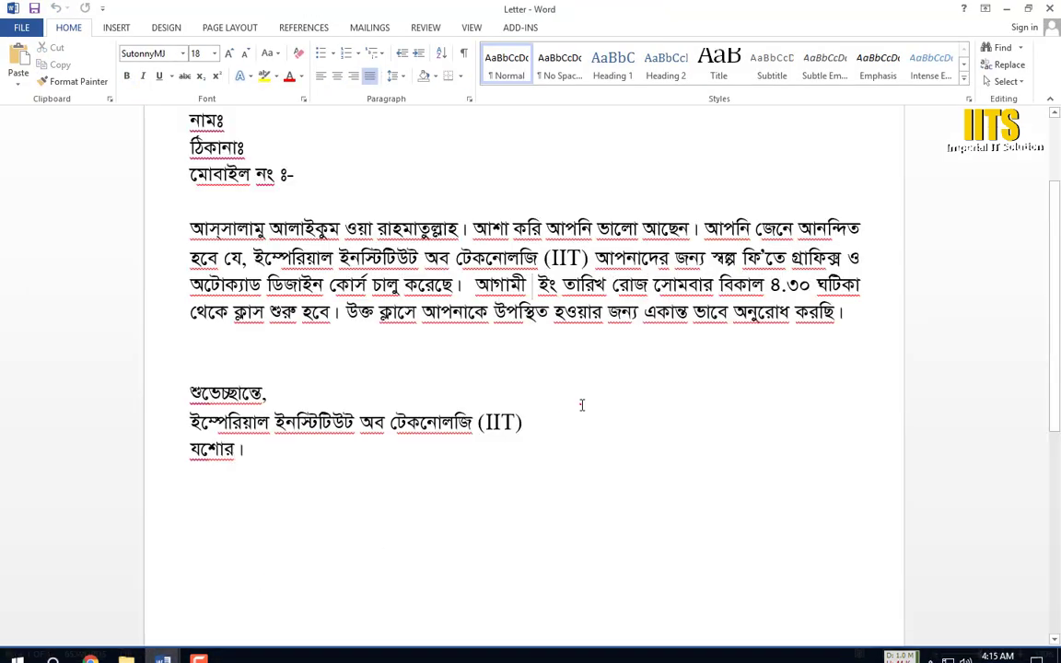
Put the cursor at the end of the নামঃ line and display the Mailings ribbon tools
scroll(580, 405, "up", 3)
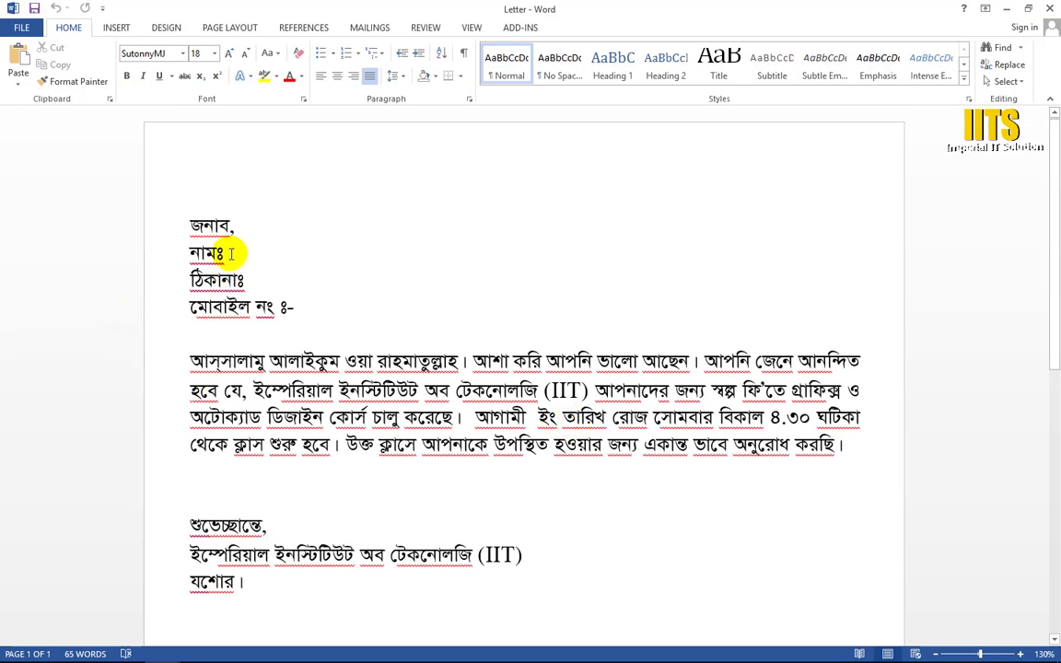
left_click(298, 307)
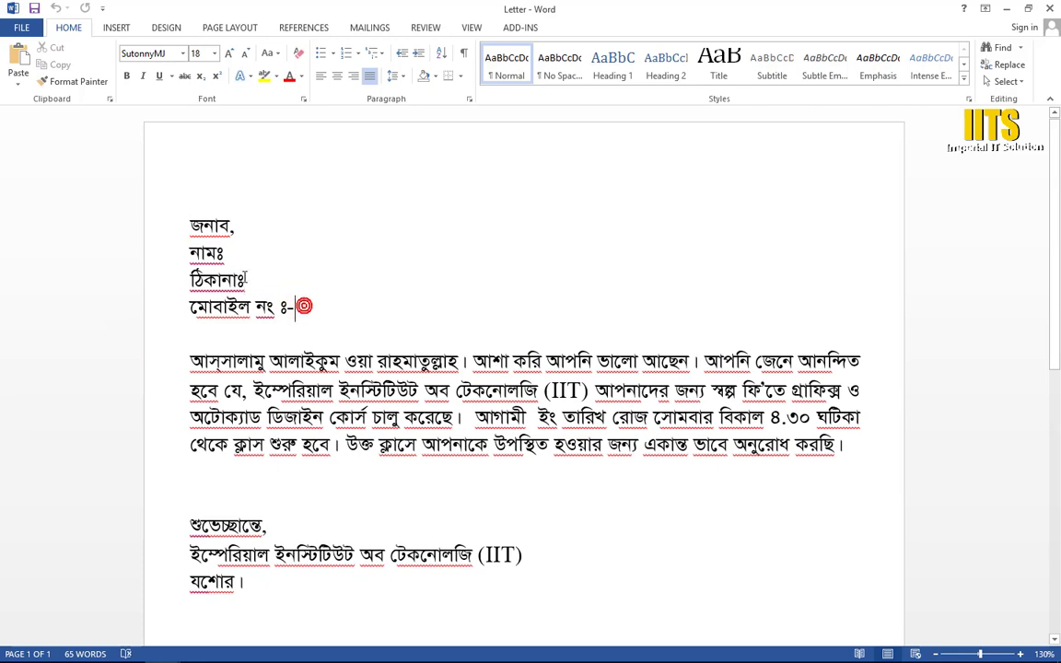
left_click(231, 255)
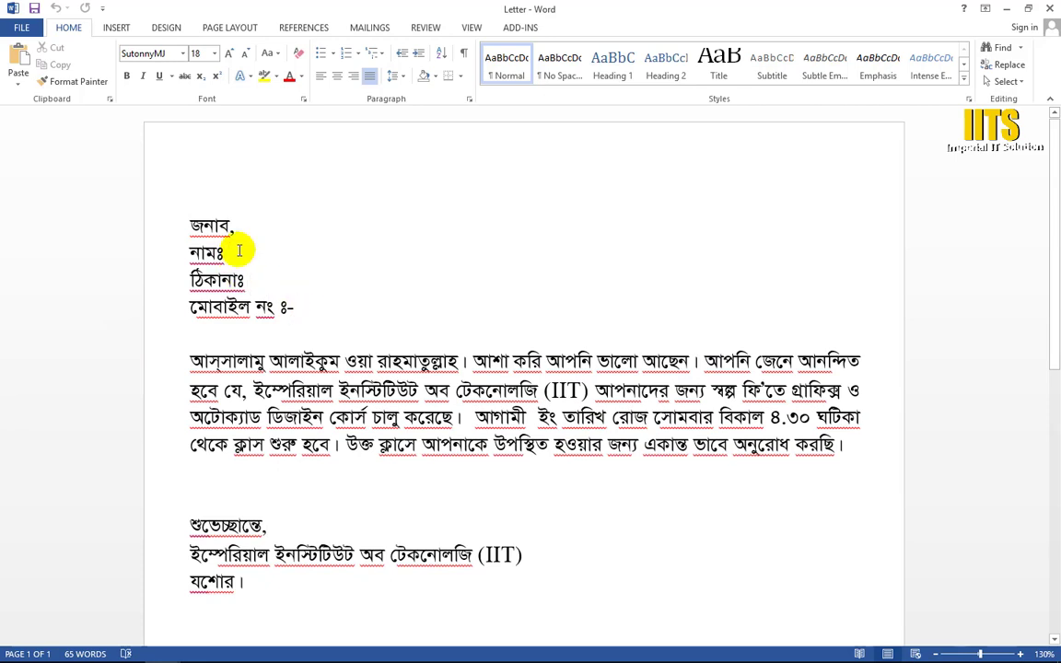
left_click(294, 308)
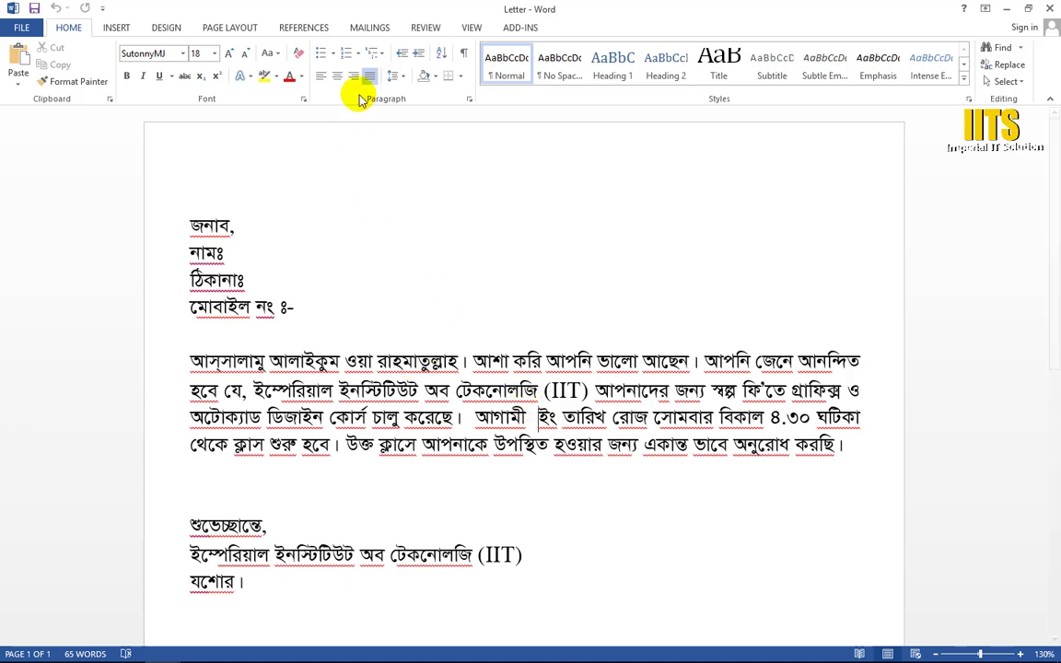
left_click(308, 244)
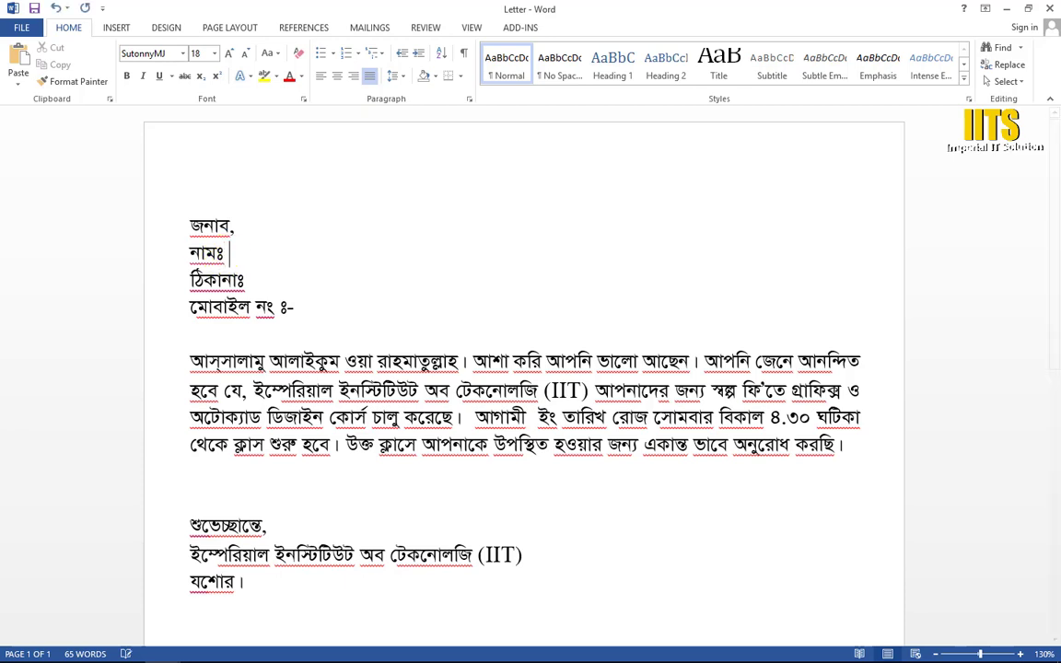
left_click(373, 33)
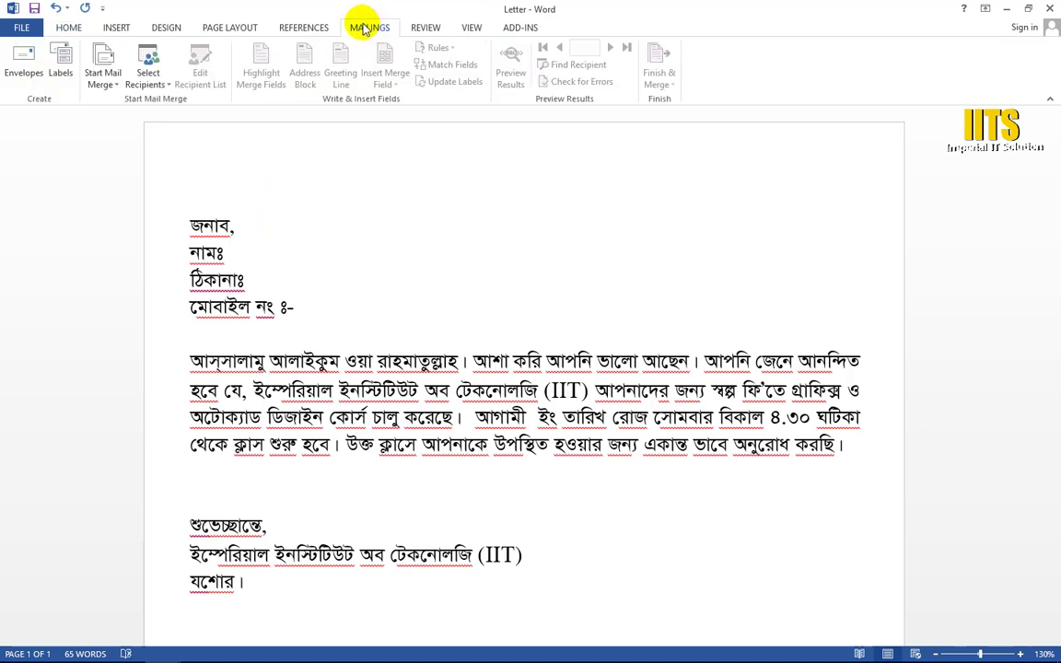
Start a Letters mail merge using Desktop\Imperial\Table as the existing recipient list
left_click(117, 88)
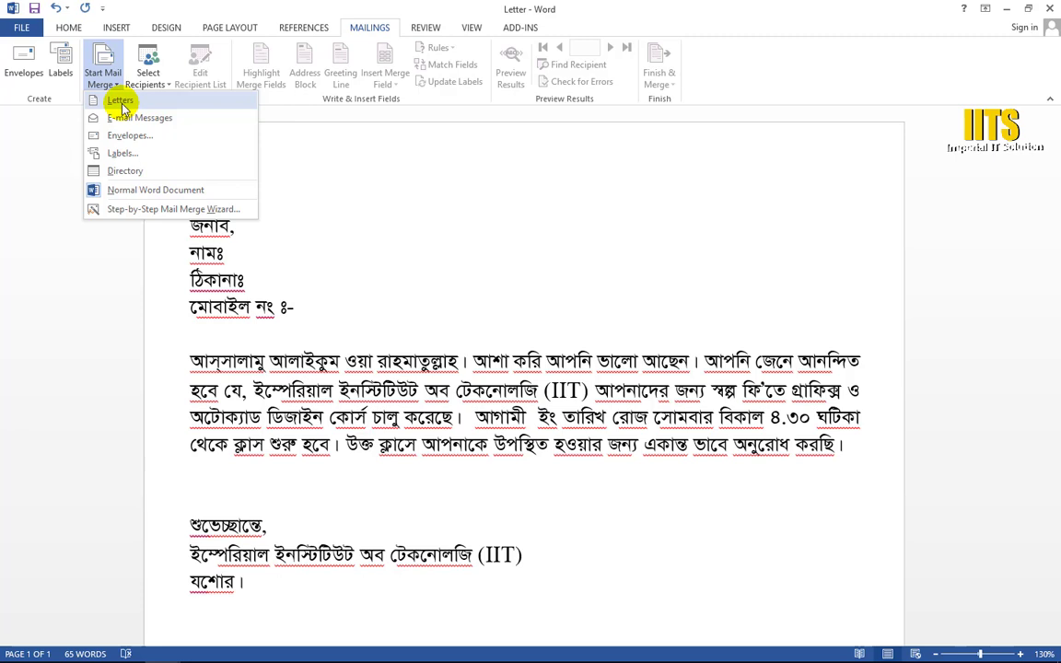
left_click(122, 101)
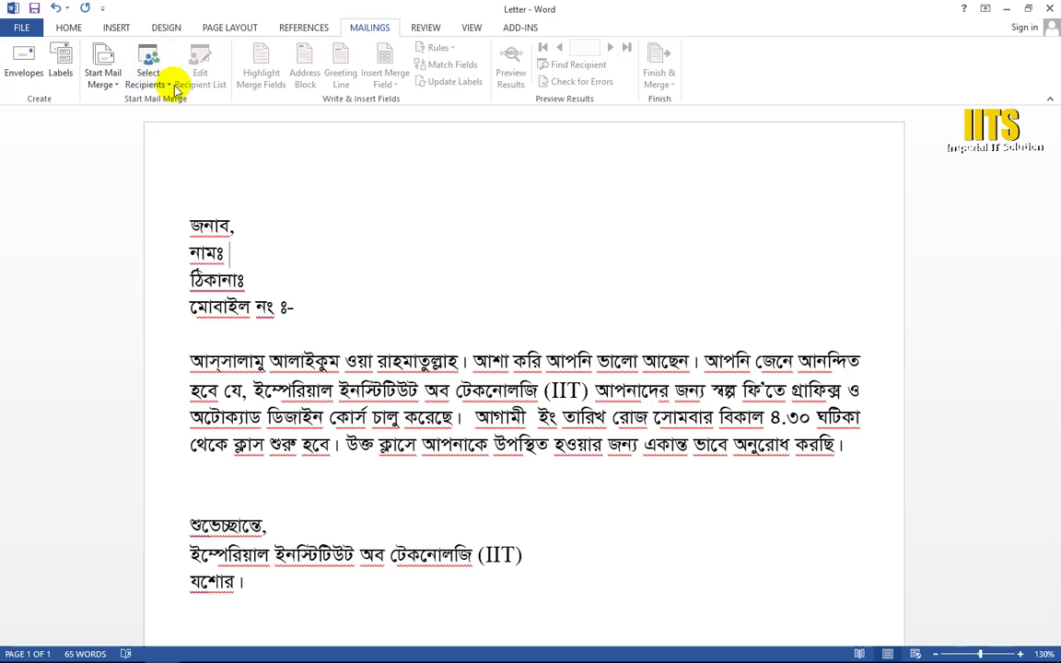
left_click(168, 86)
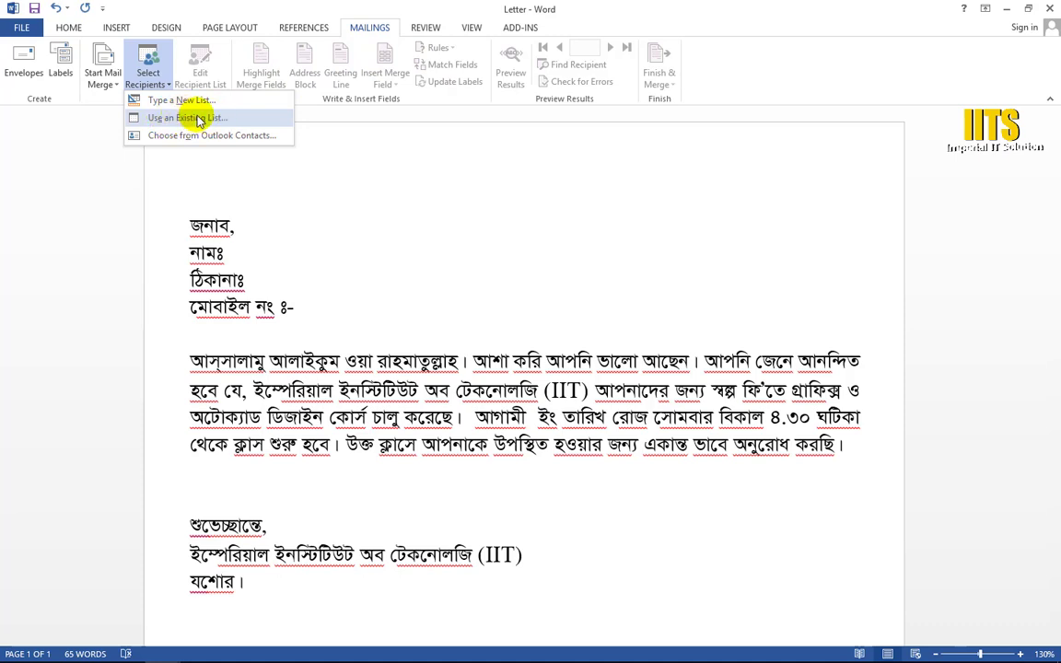
left_click(210, 119)
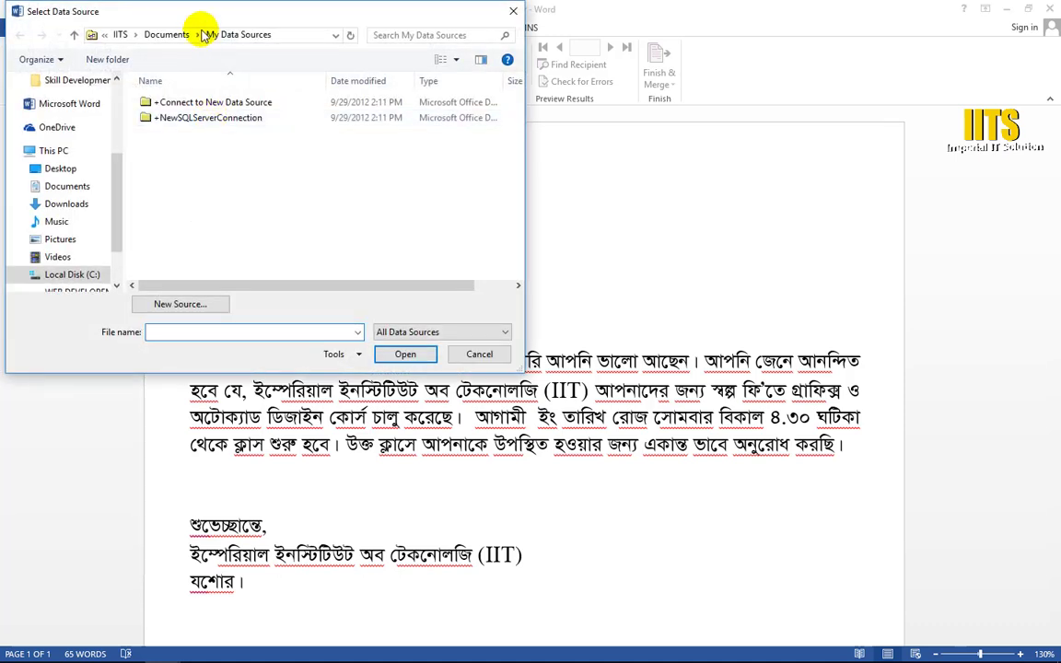
mouse_move(199, 15)
left_mouse_down()
mouse_move(364, 77)
mouse_move(330, 46)
left_mouse_up()
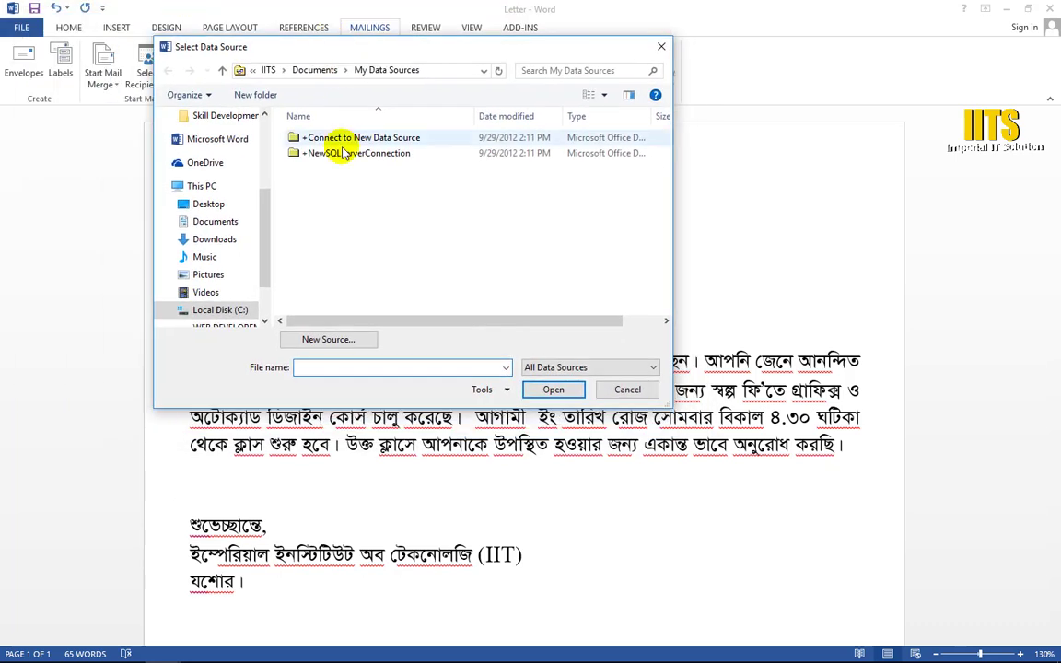
left_click(208, 203)
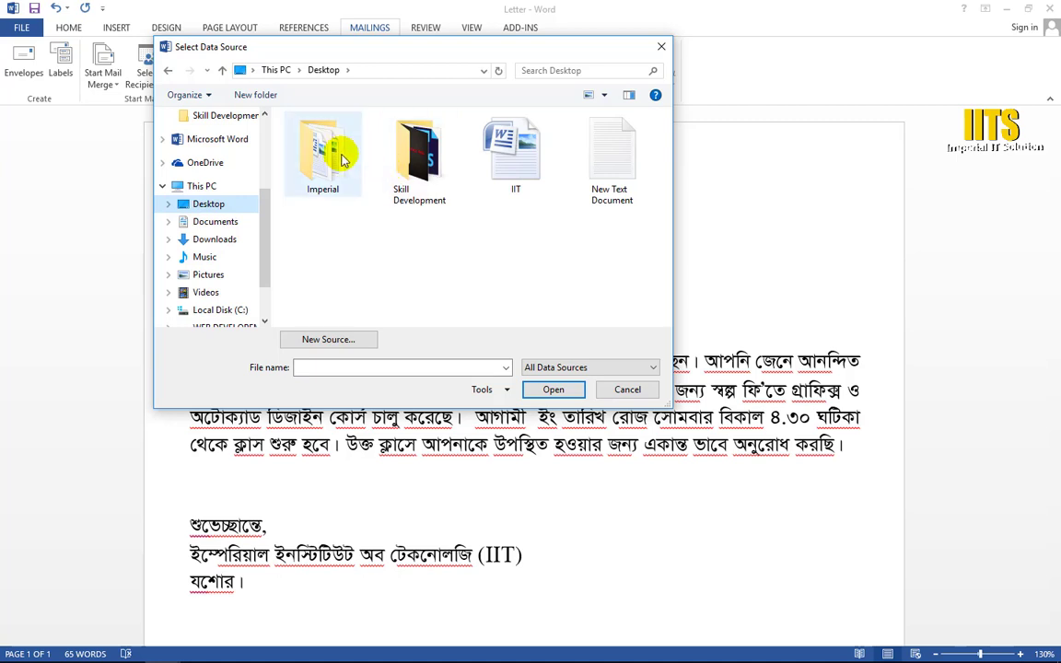
double_click(354, 183)
left_click(311, 155)
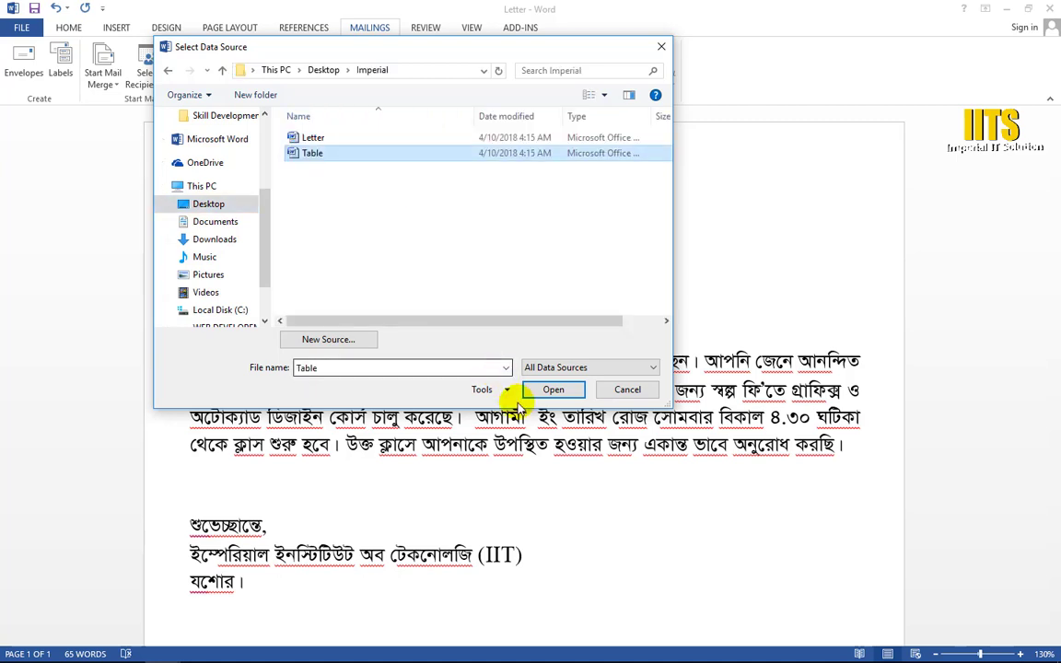
left_click(534, 390)
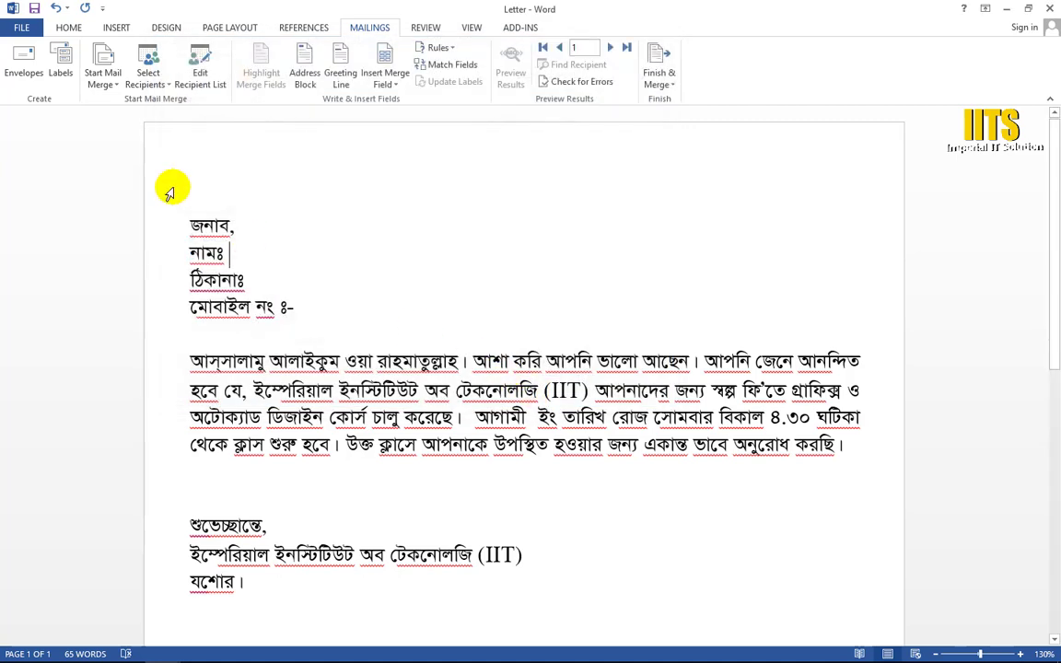
left_click(263, 259)
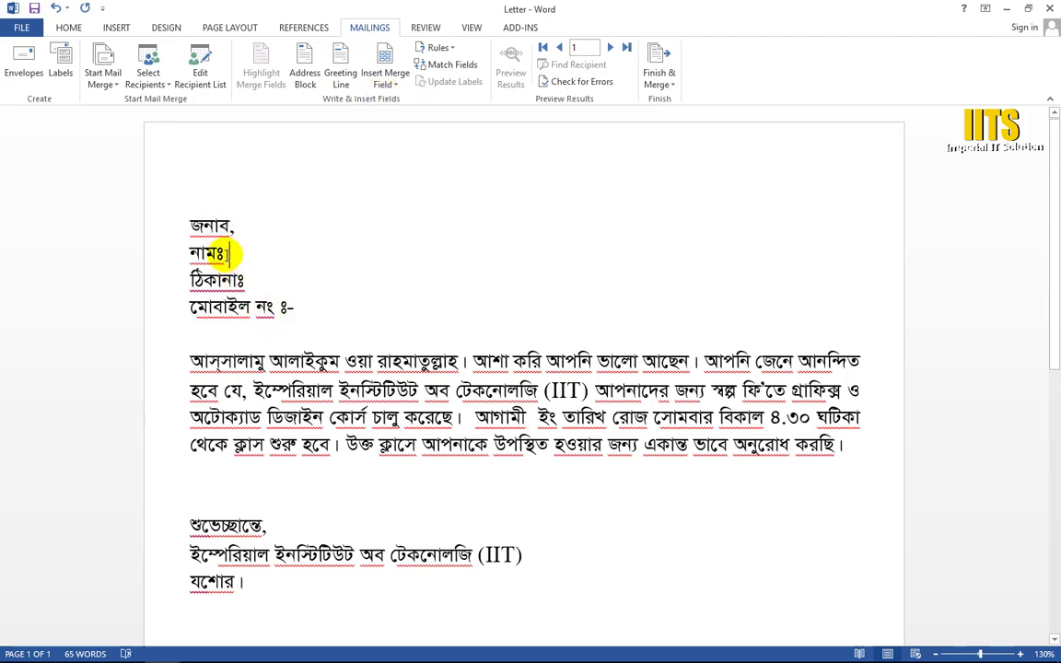
left_click(396, 87)
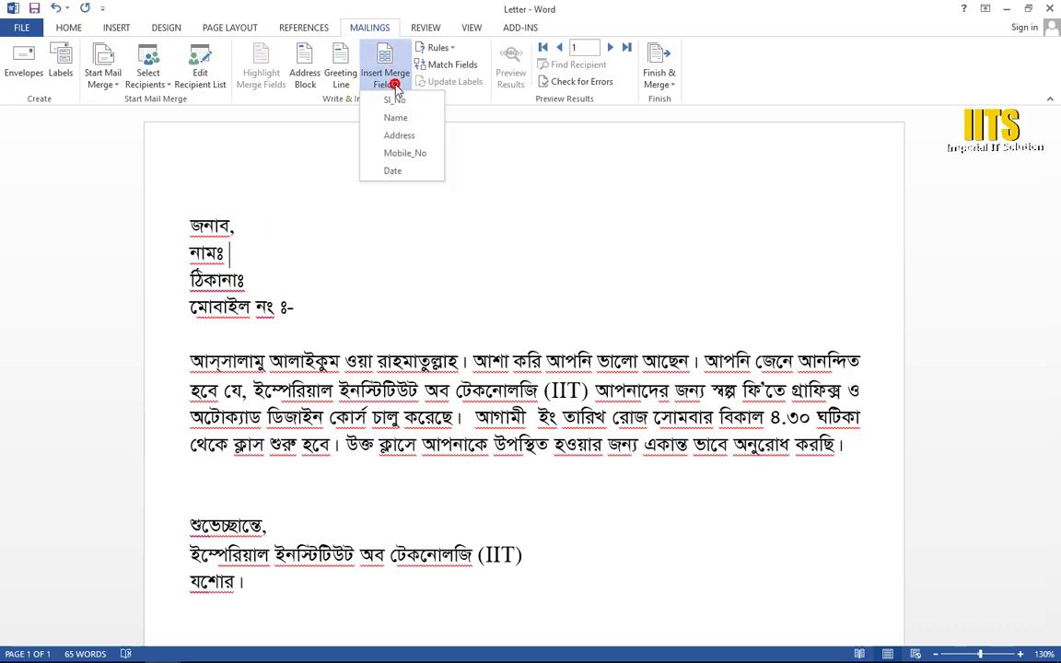
left_click(396, 118)
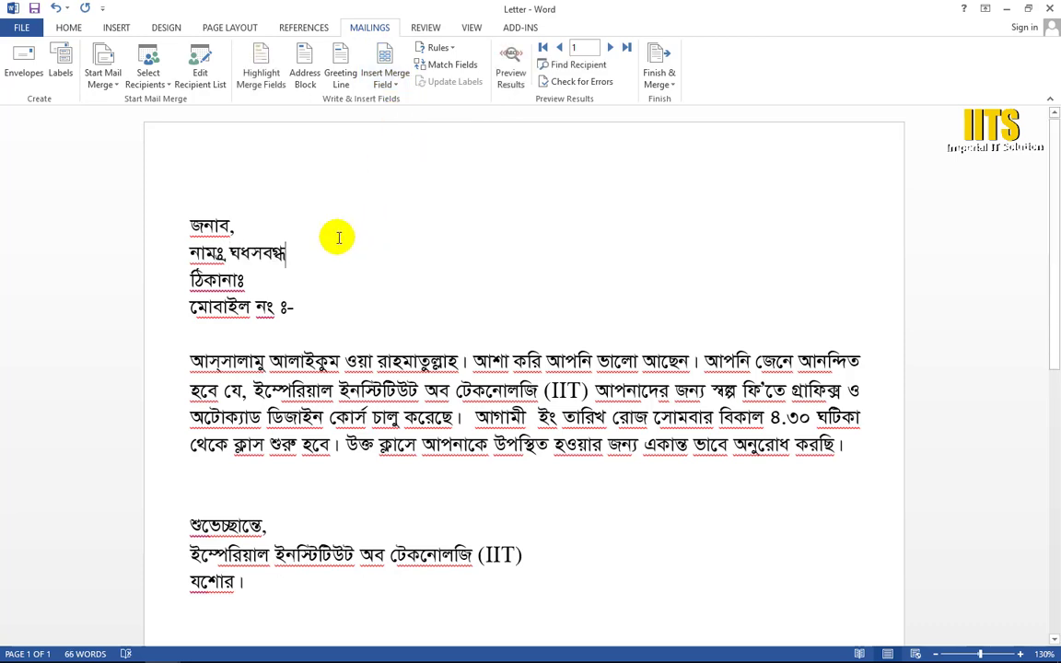
left_click(284, 267)
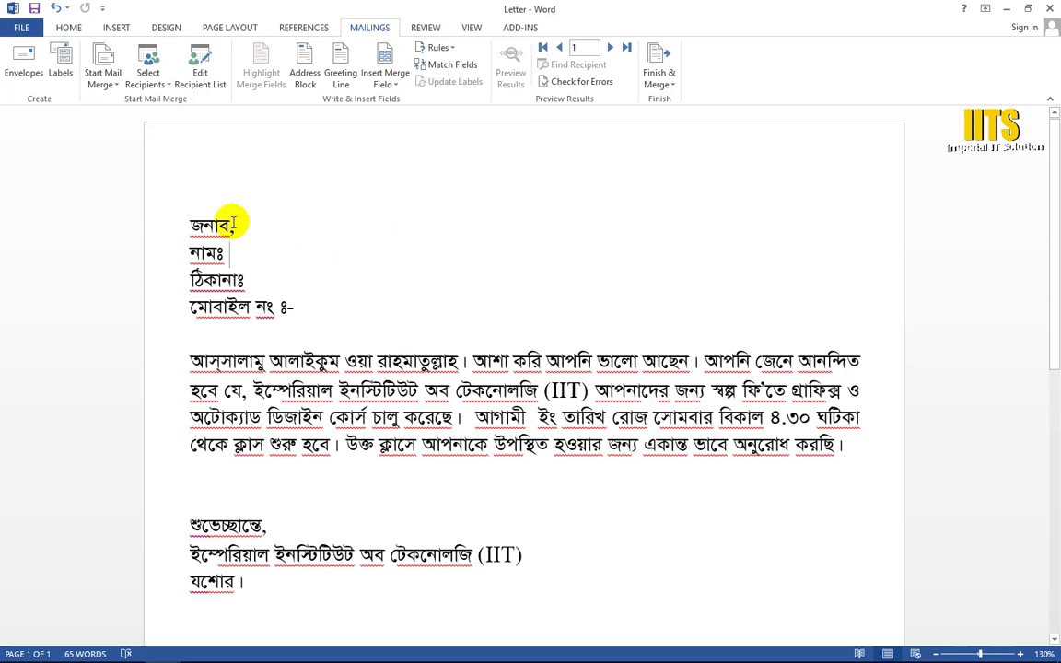
left_click(70, 27)
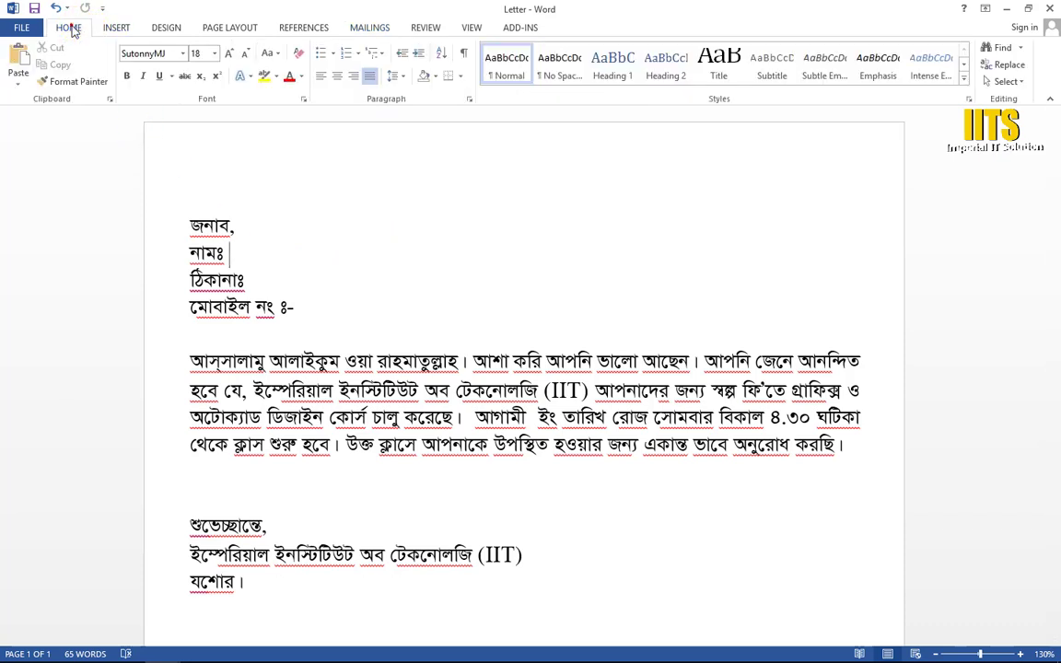
left_click(182, 53)
left_click(154, 109)
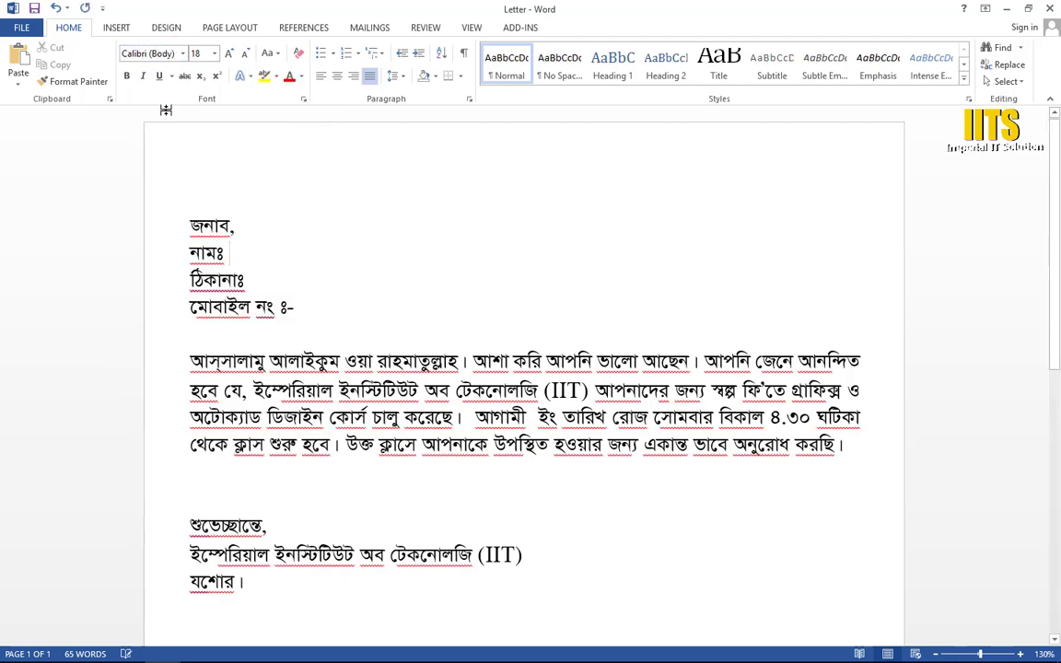
left_click(185, 54)
left_click(155, 108)
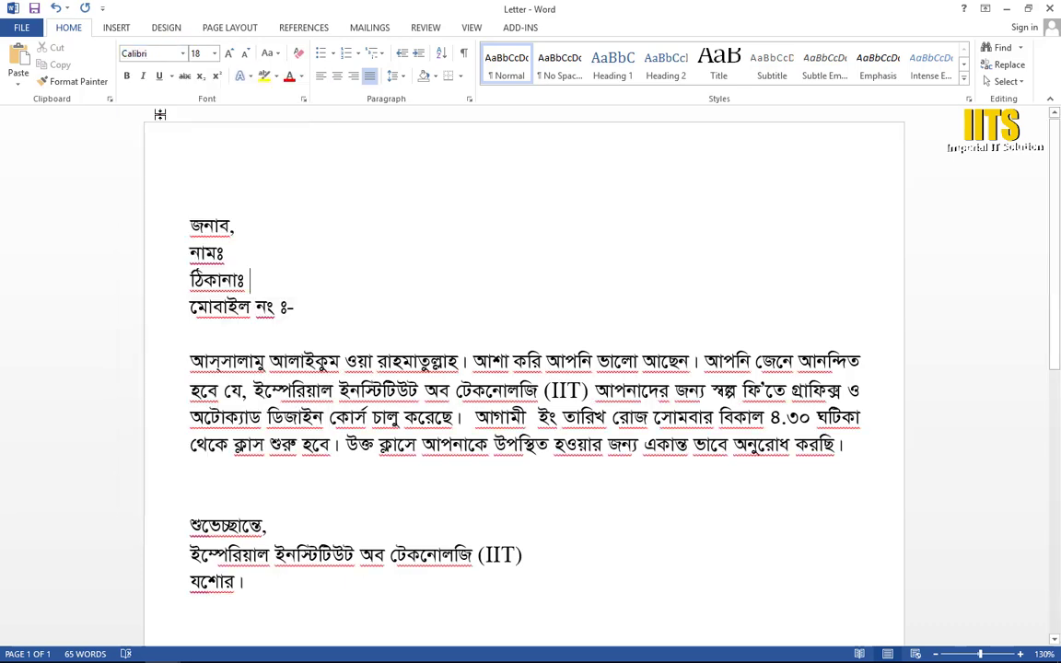
left_click(297, 310)
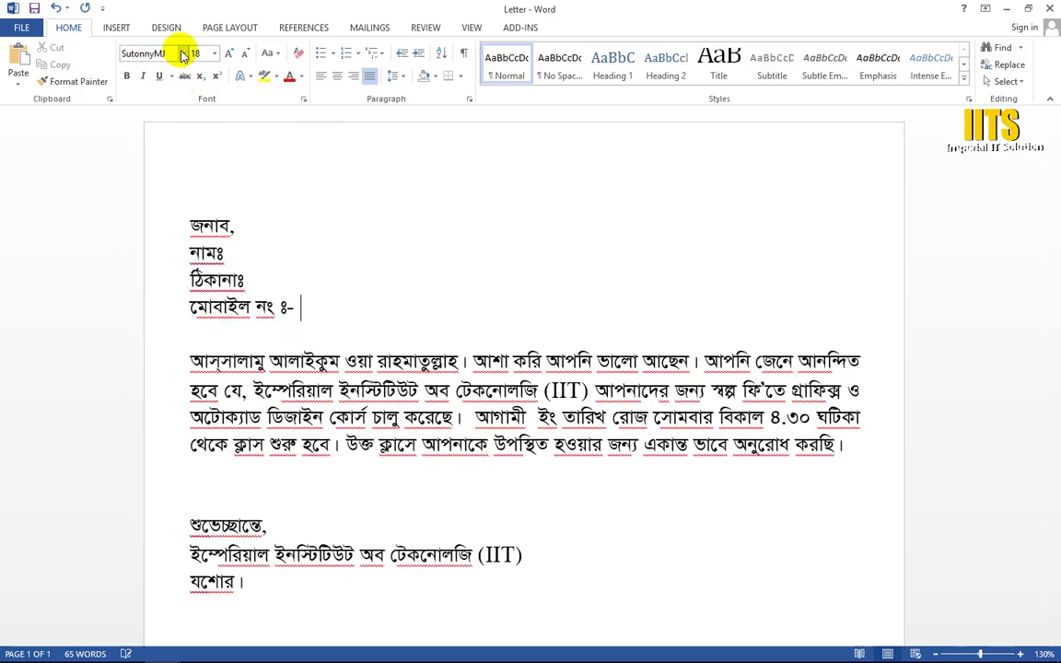
left_click(183, 53)
left_click(155, 108)
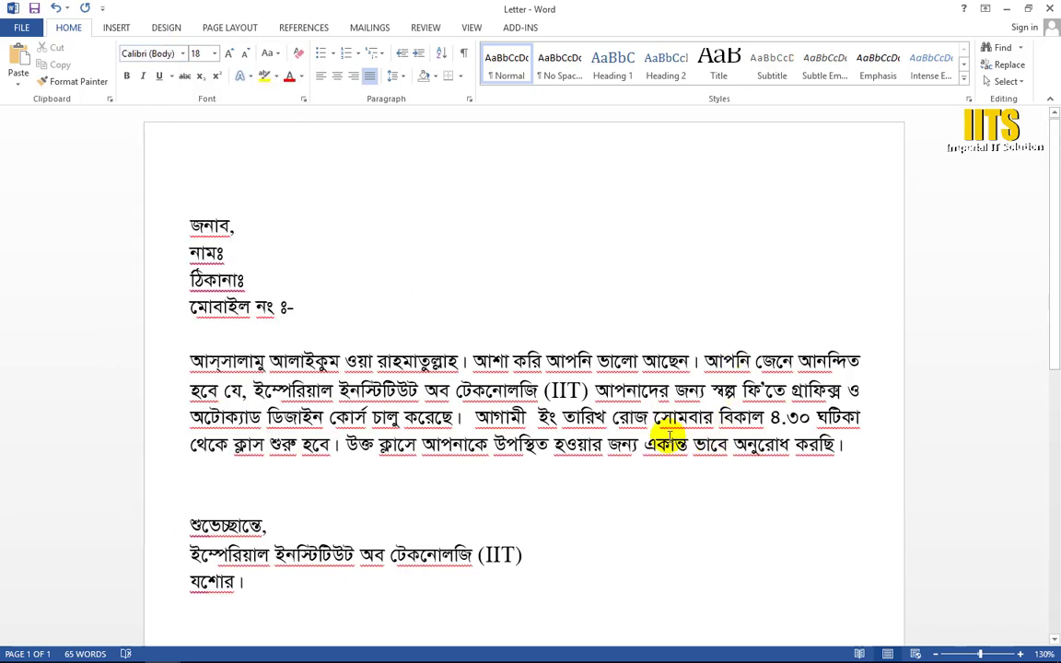
left_click(536, 416)
left_click(183, 54)
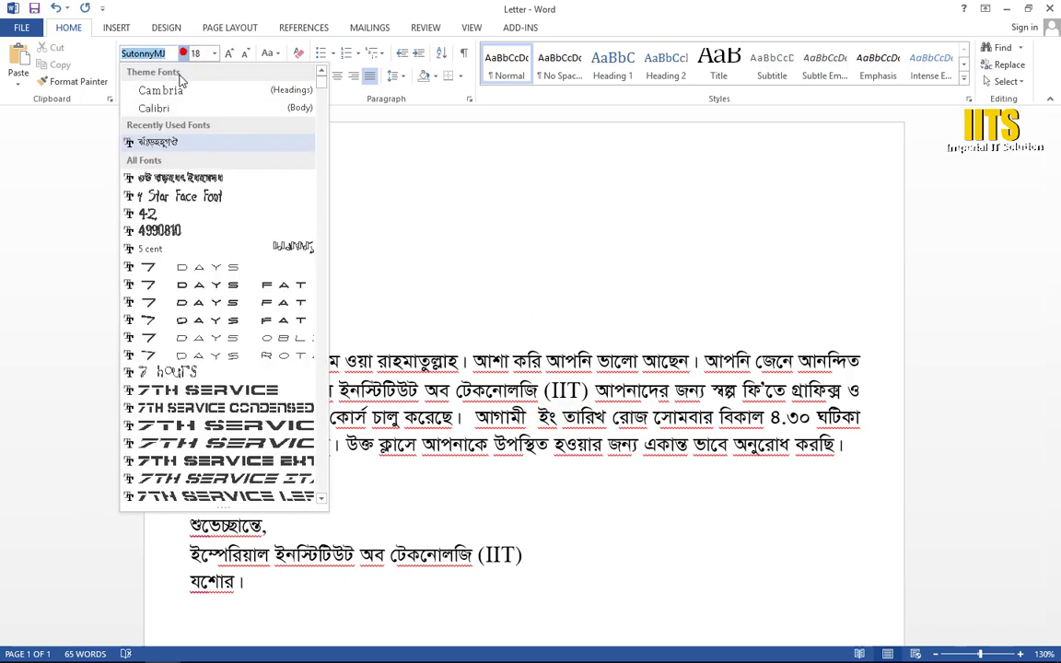
left_click(152, 108)
left_click(235, 251)
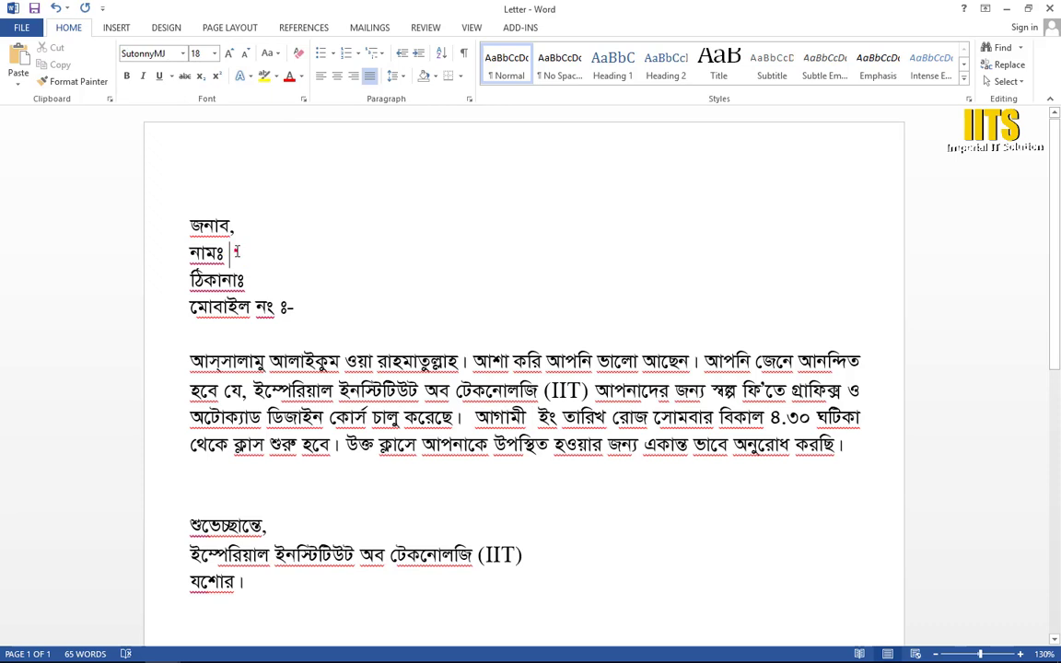
left_click(184, 53)
left_click(154, 106)
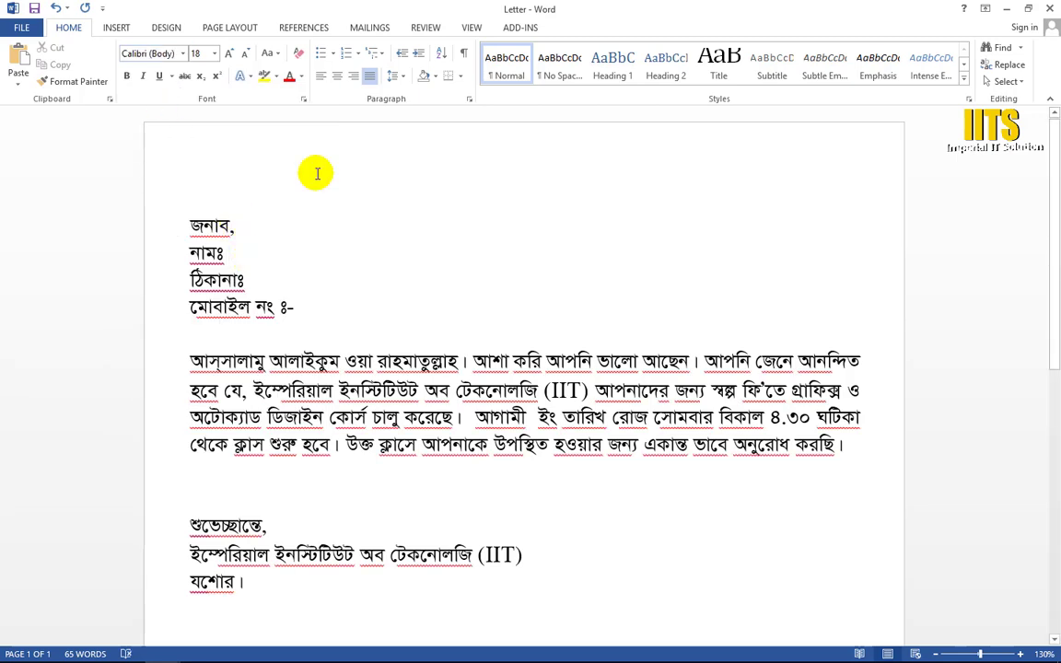
left_click(367, 27)
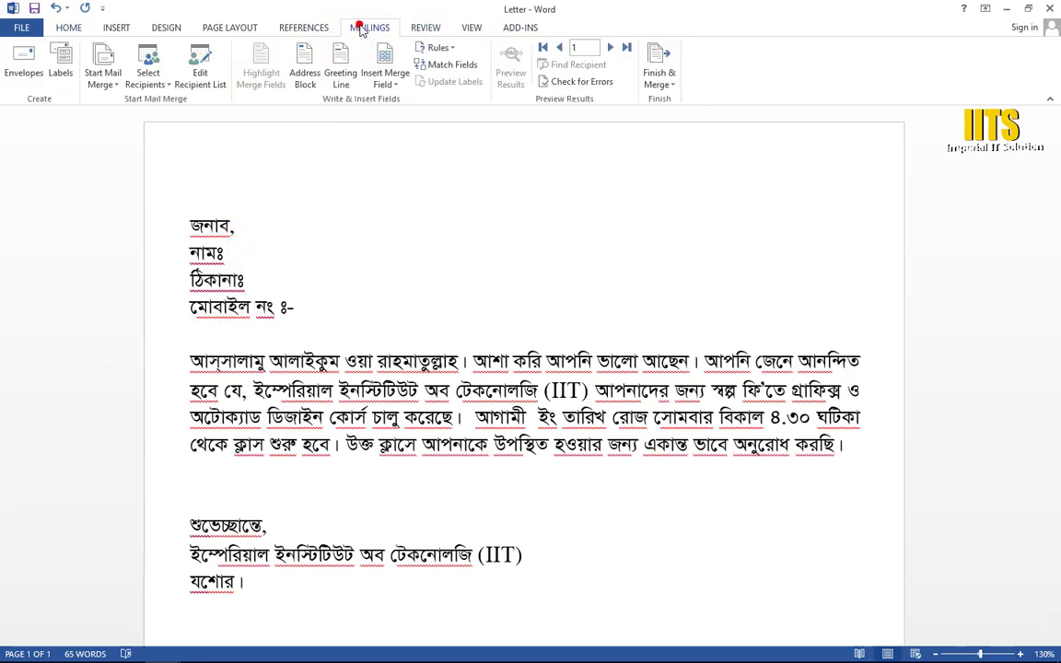
Insert the Name field after নামঃ and a Calibri Address field after ঠিকানাঃ
left_click(396, 83)
left_click(391, 118)
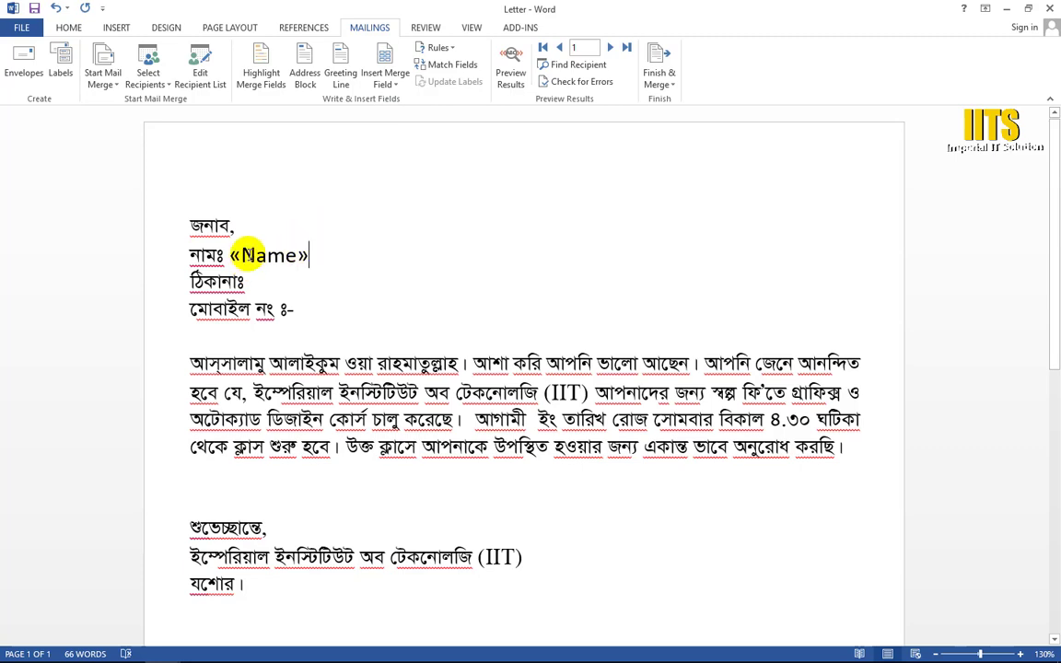
left_click(259, 281)
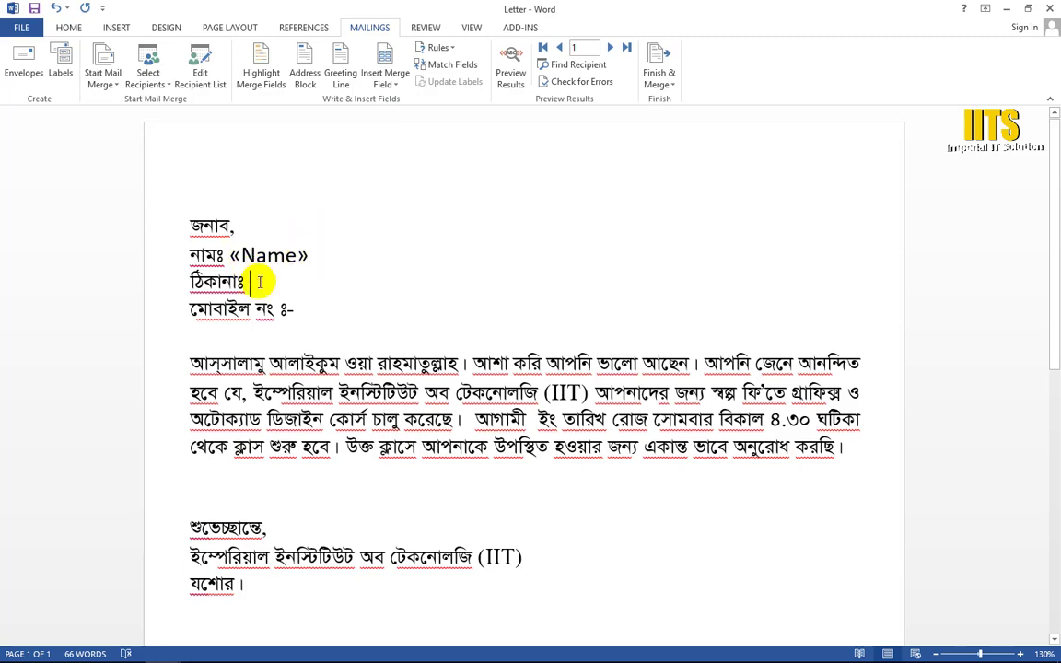
left_click(66, 29)
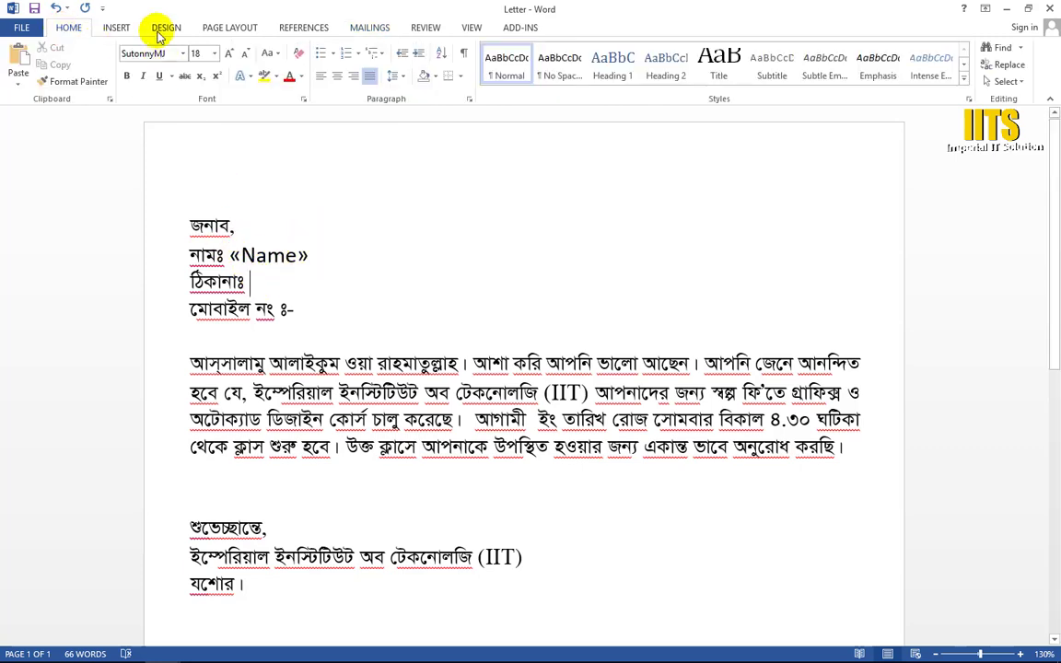
left_click(182, 53)
left_click(165, 104)
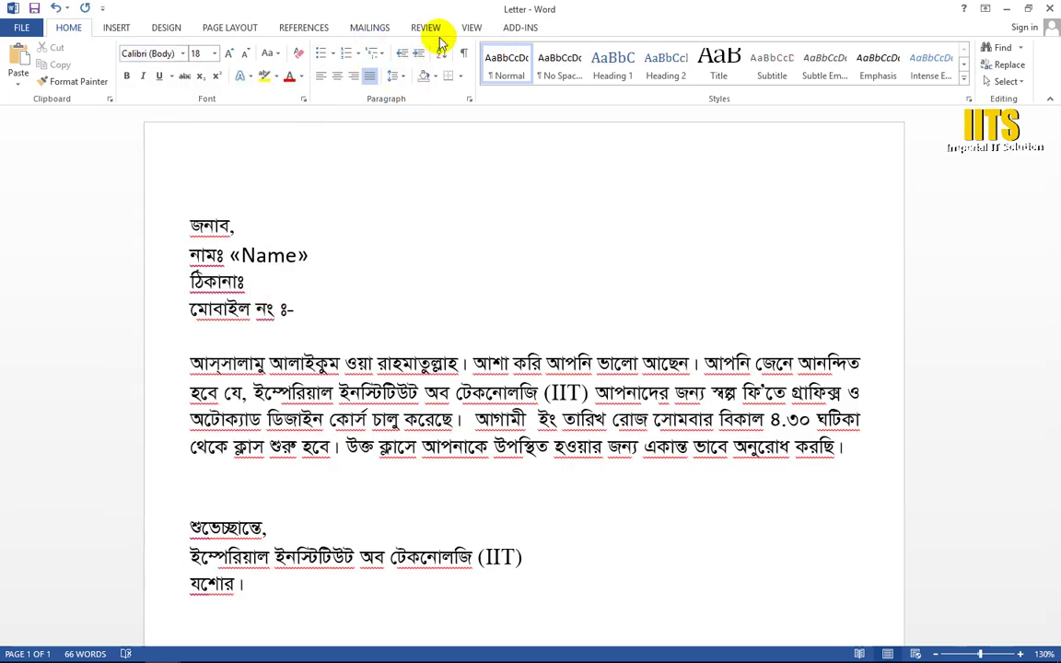
left_click(369, 28)
left_click(393, 84)
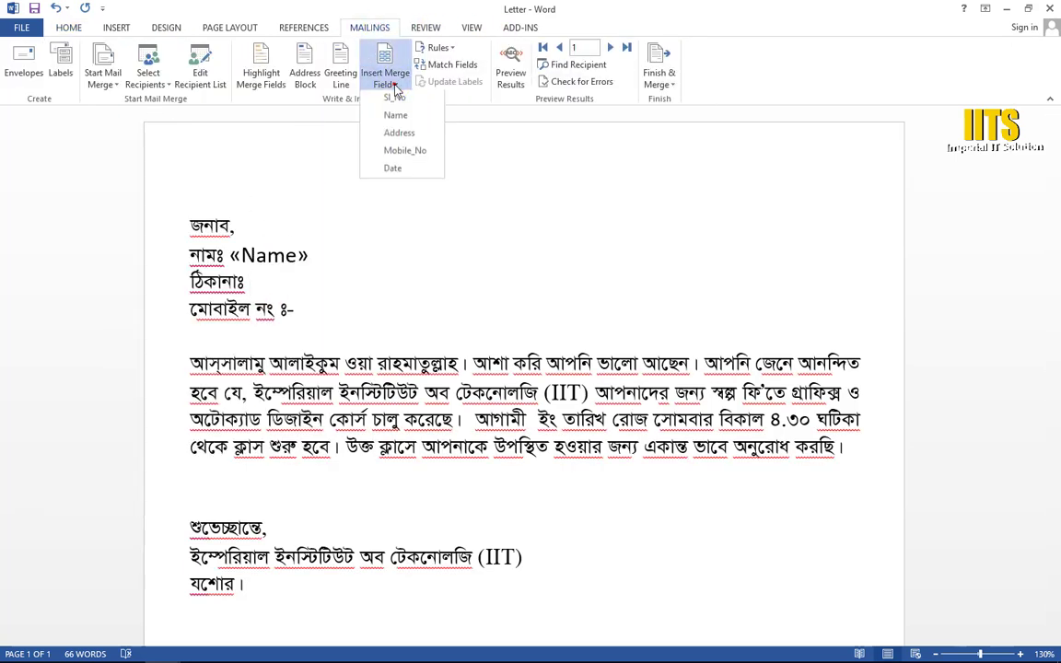
left_click(400, 136)
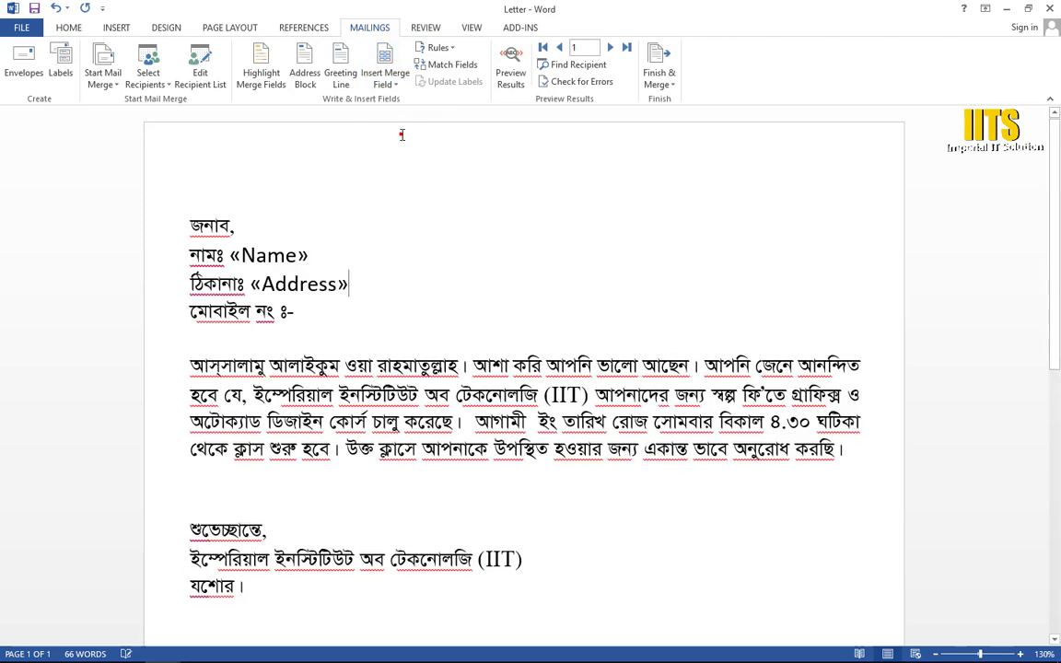
Insert the Mobile_No field after the mobile-number label and set it in Calibri
left_click(294, 311)
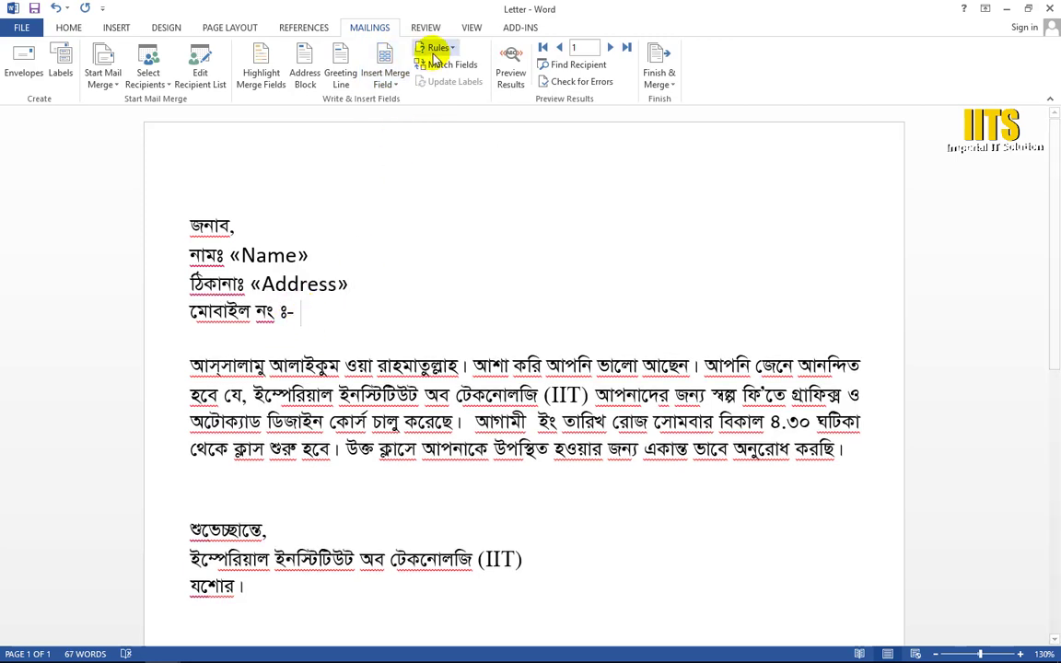
left_click(387, 81)
left_click(405, 153)
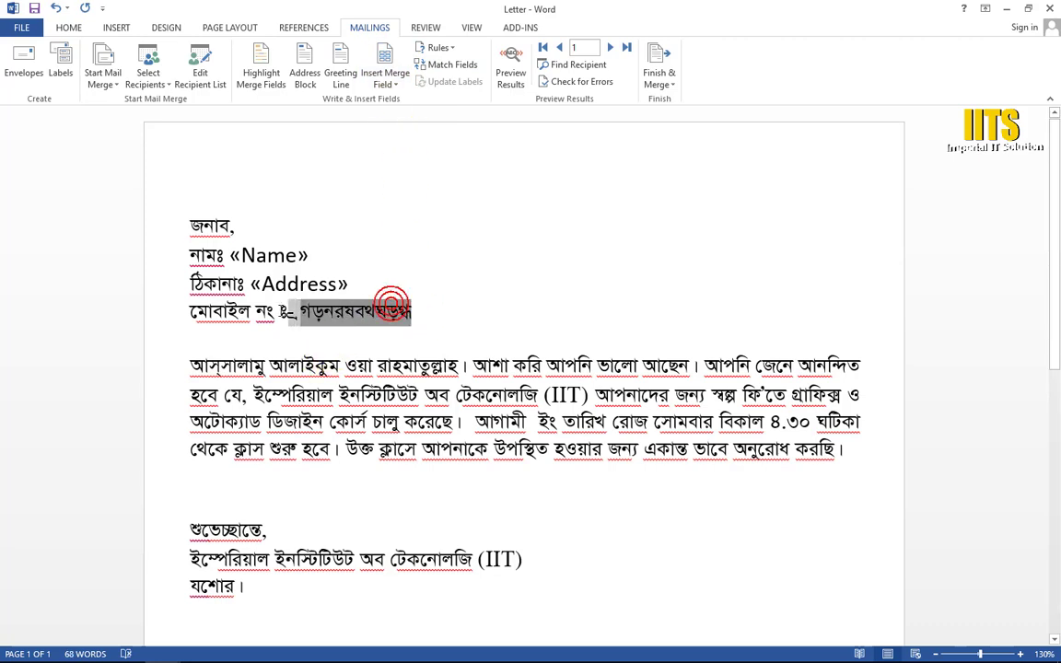
left_click_drag(378, 307, 287, 311)
left_click(69, 27)
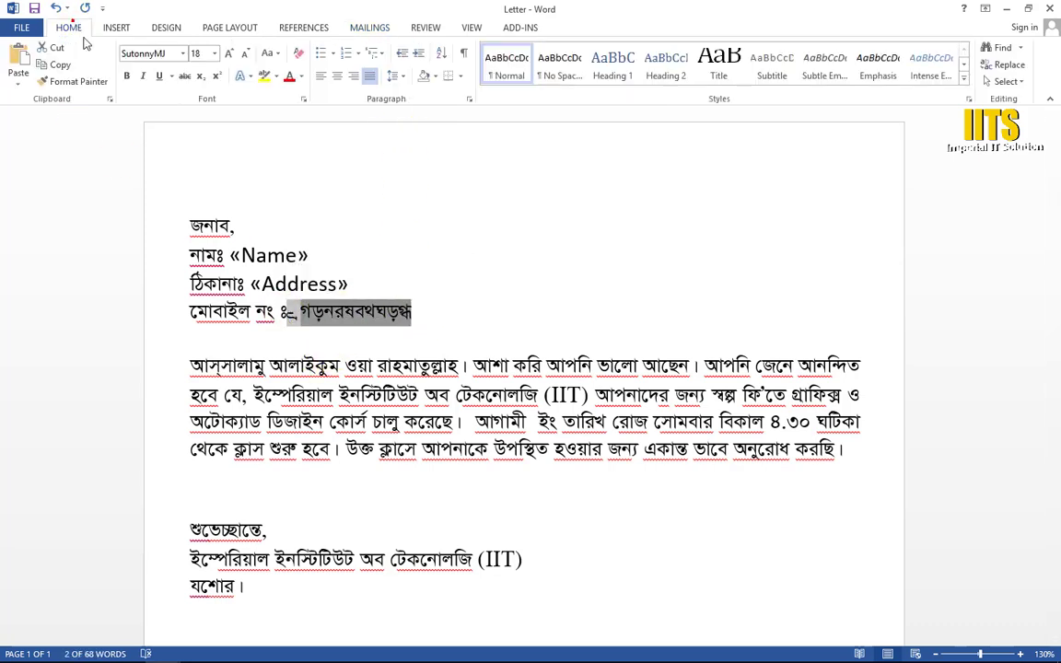
left_click(185, 54)
left_click(152, 103)
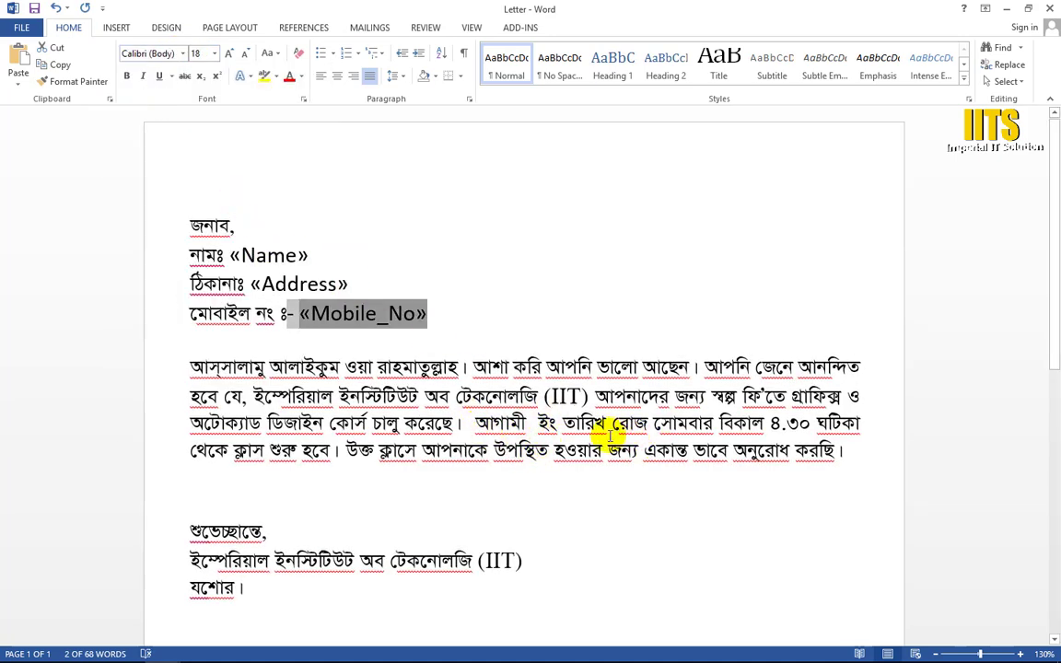
left_click(350, 284)
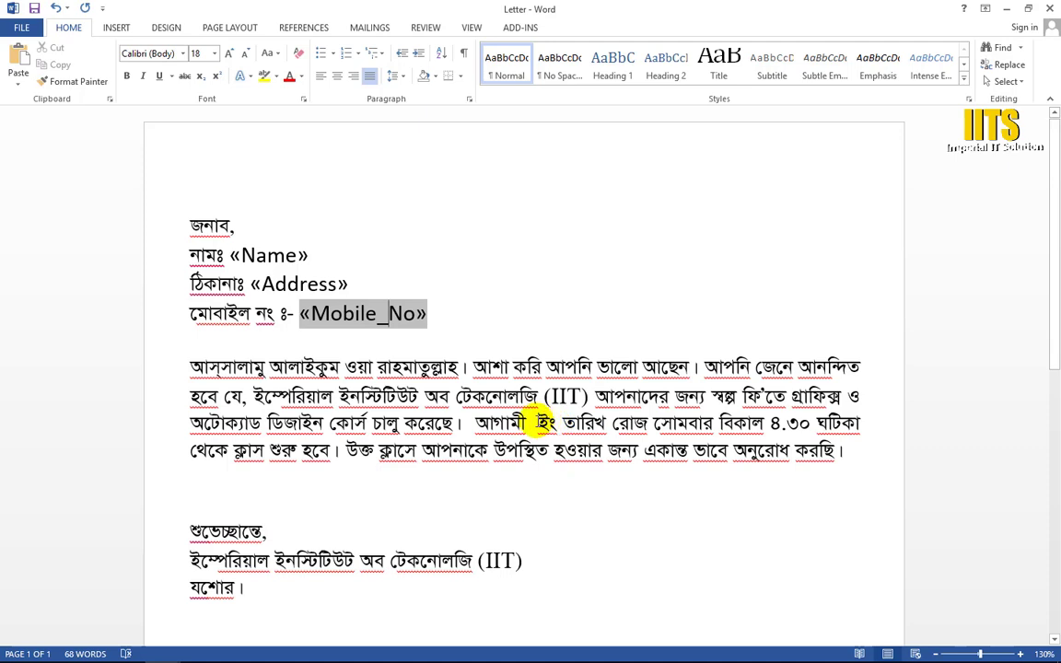
left_click(533, 423)
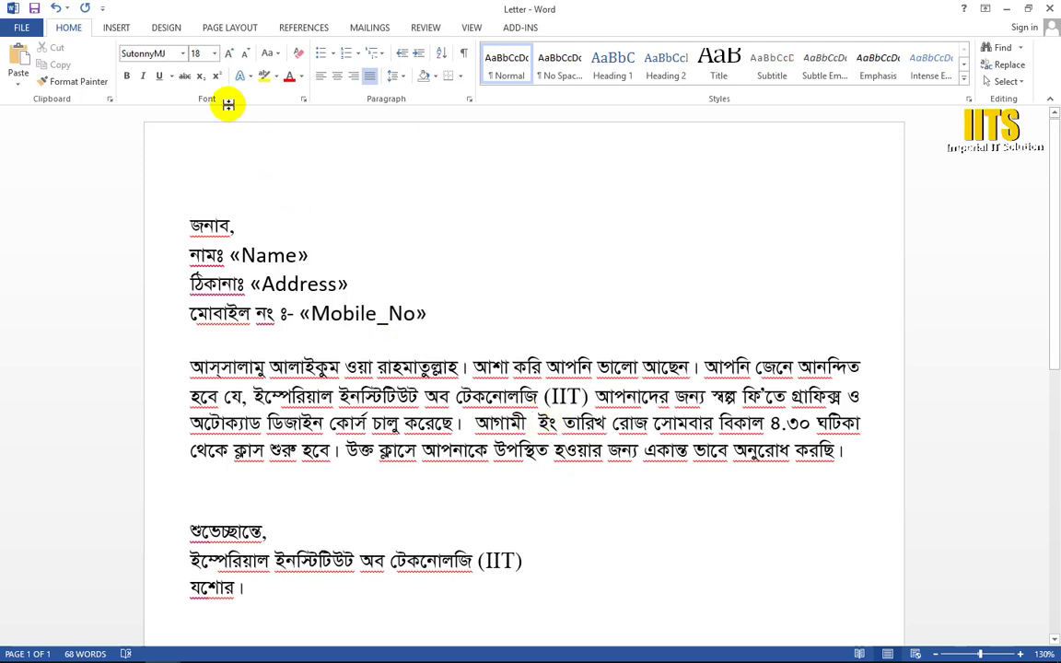
Insert a Calibri «Date» merge field just before ইং তারিখ in the body paragraph
left_click(183, 52)
left_click(164, 110)
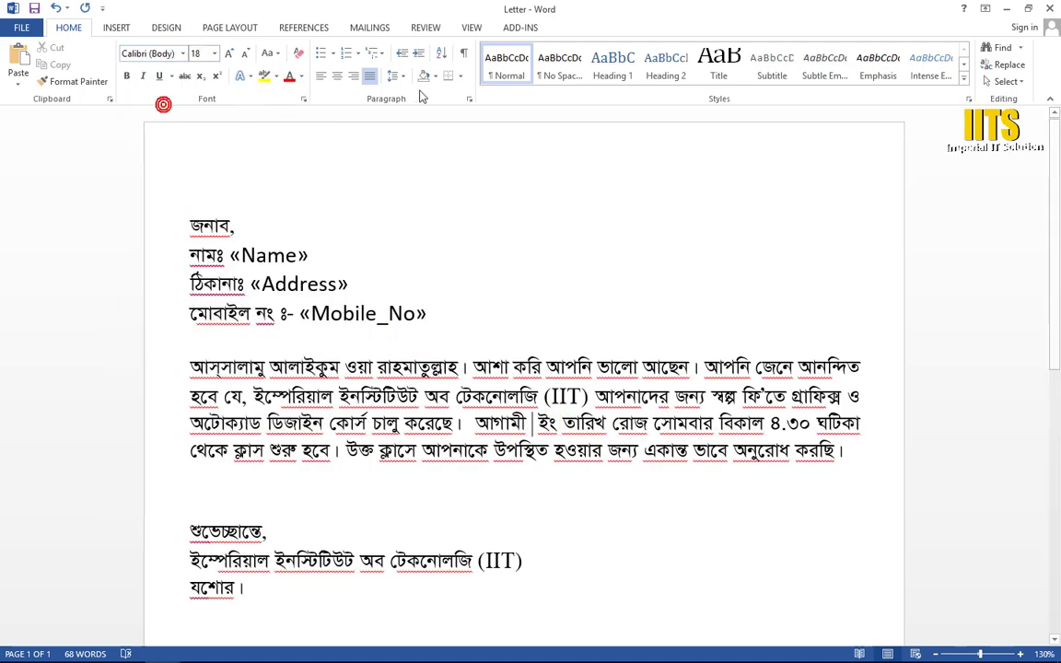
left_click(369, 28)
left_click(398, 85)
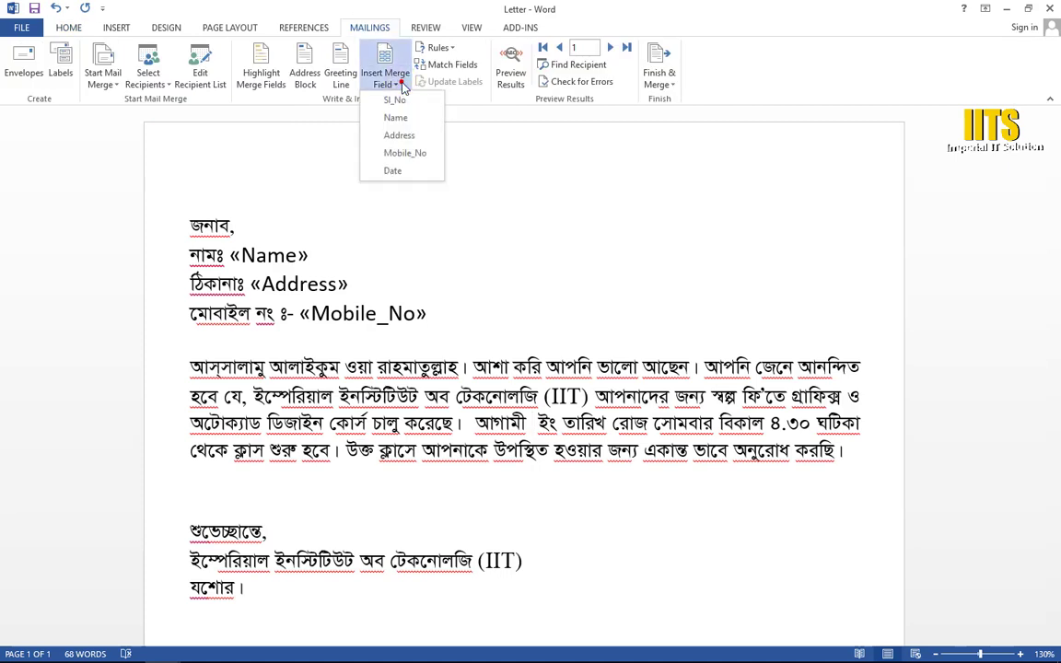
left_click(396, 172)
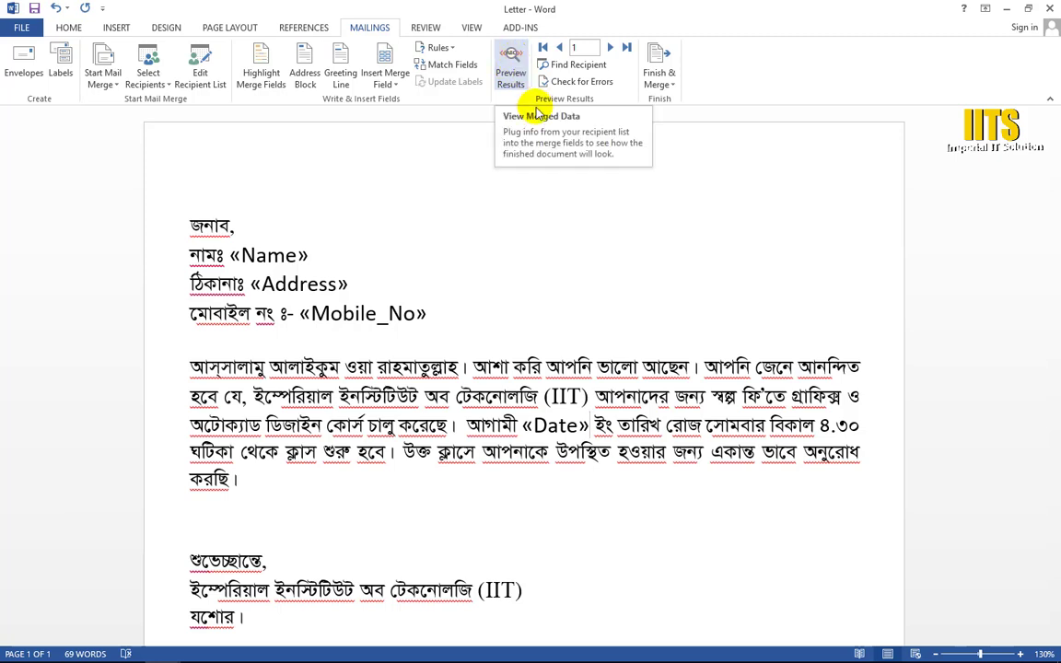
Set the «Name», «Address» and «Mobile_No» field lines to the SutonnyMJ font
left_click(512, 60)
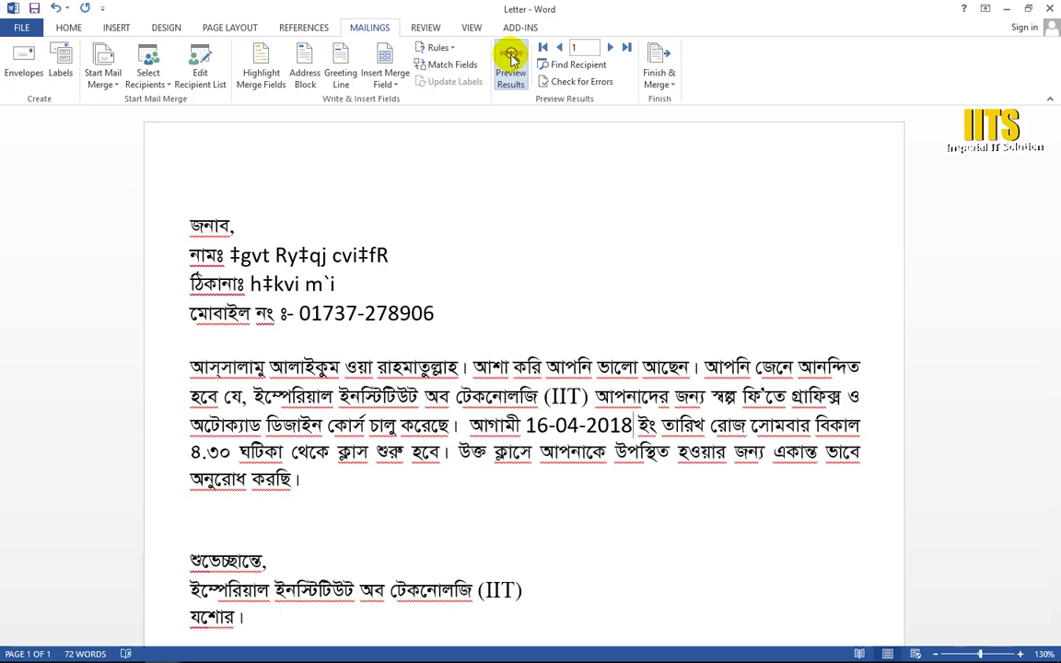
left_click_drag(230, 255, 441, 313)
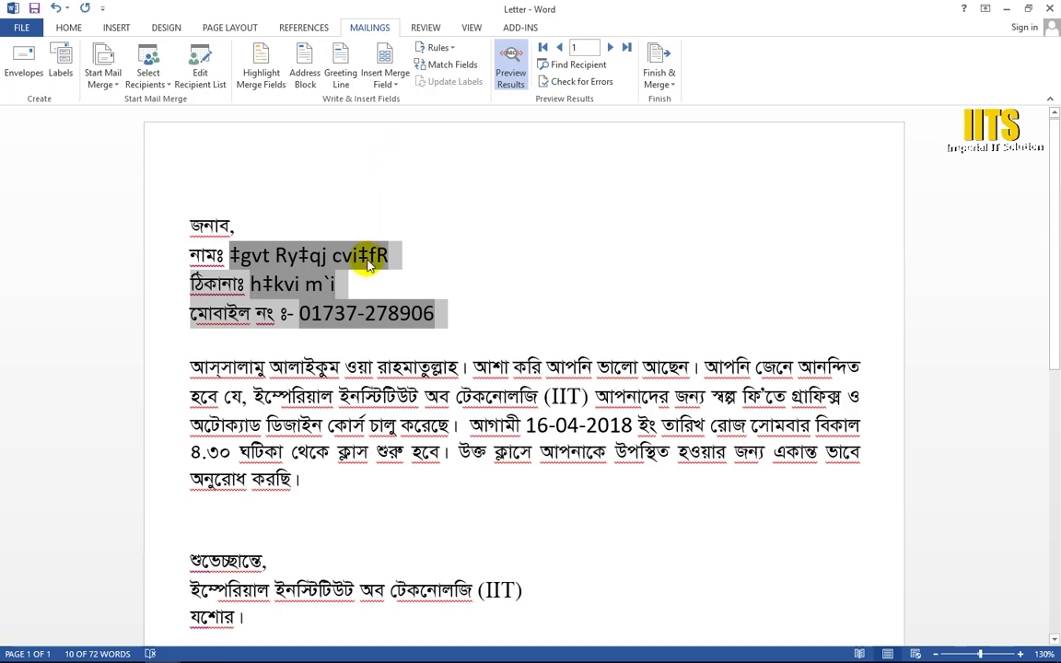
left_click(478, 283)
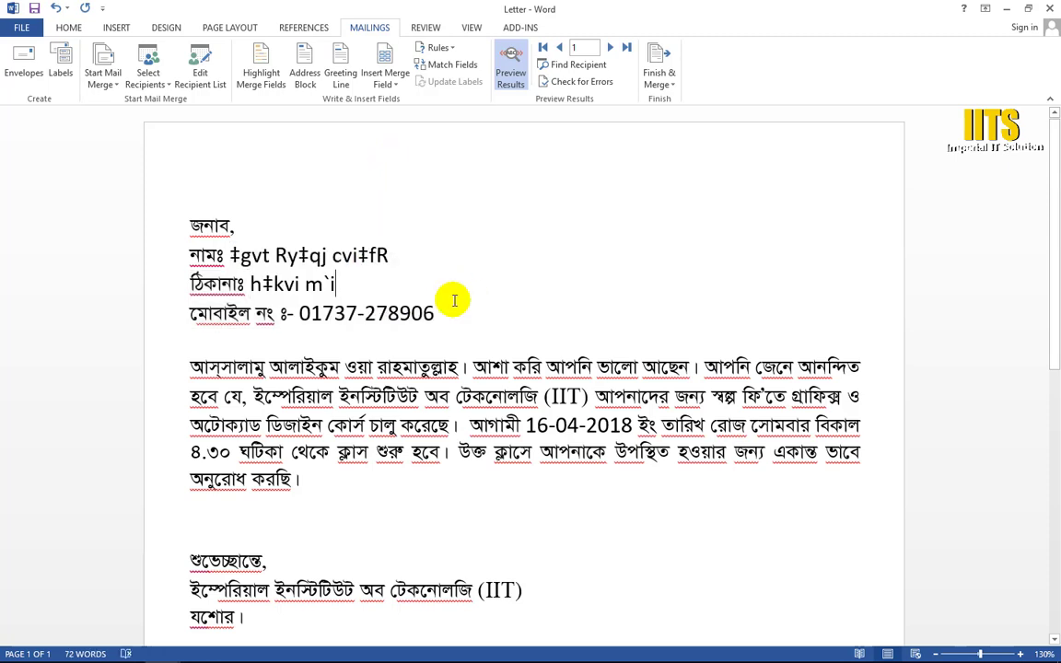
key("alt+shift+k")
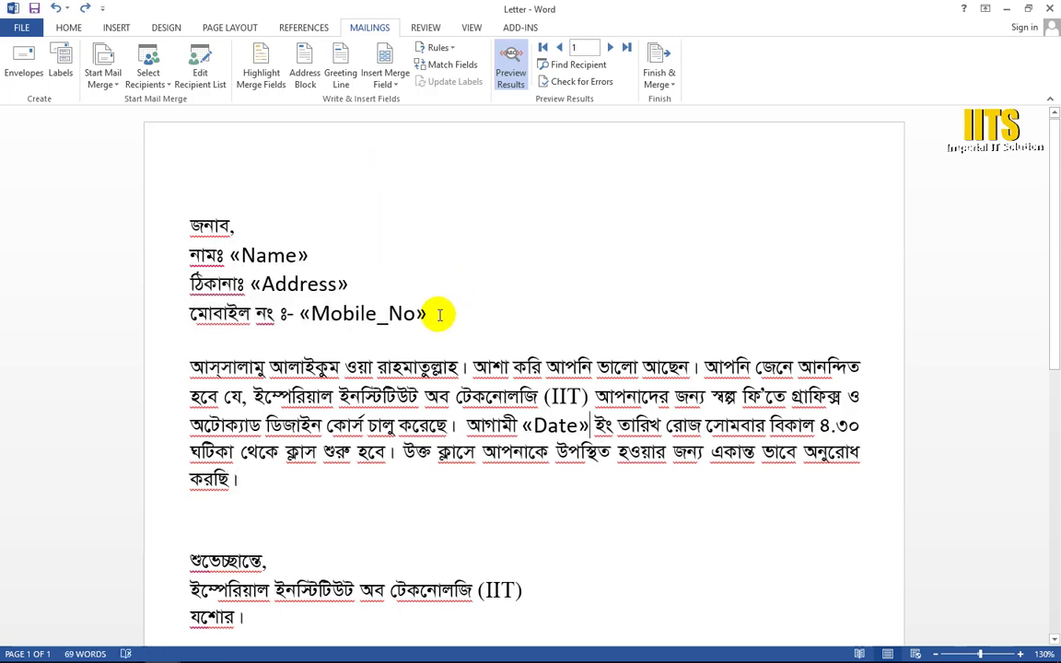
left_click_drag(439, 314, 188, 254)
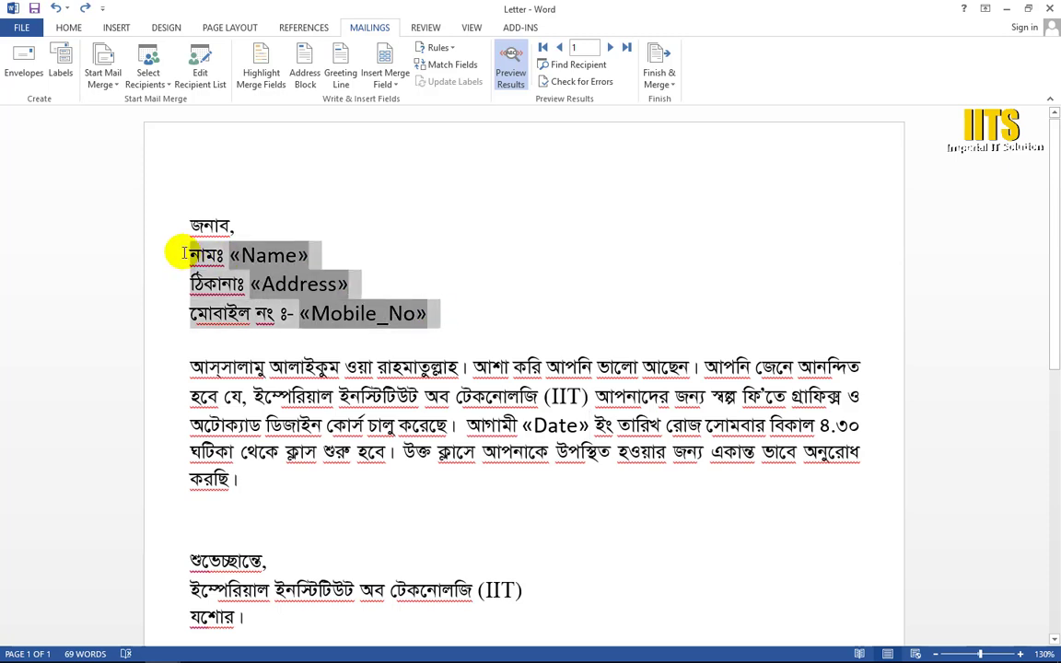
left_click(70, 28)
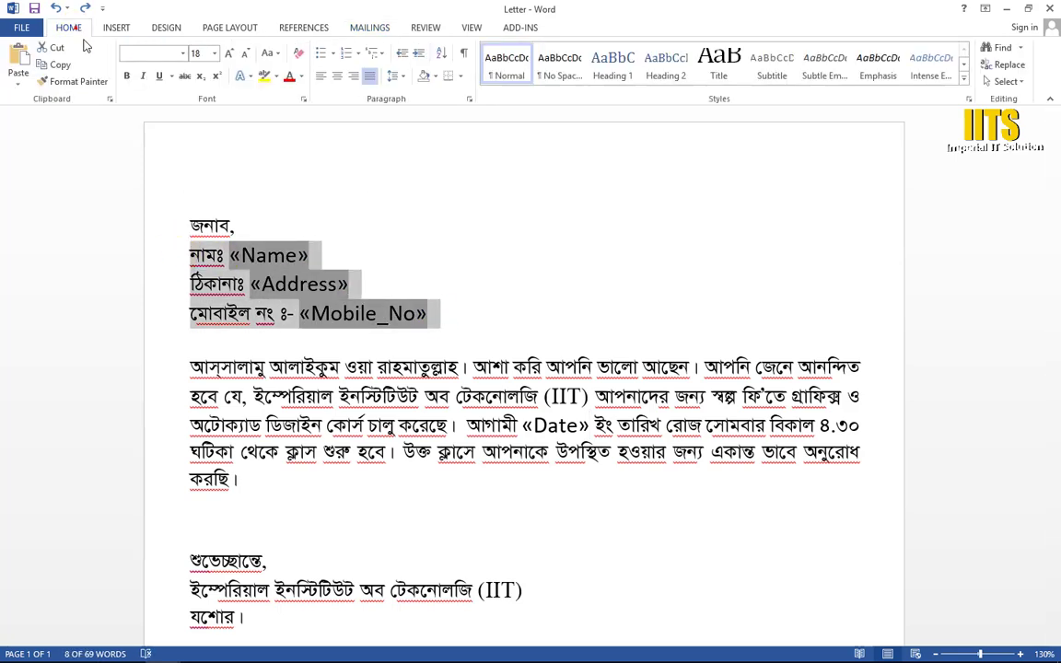
left_click(184, 53)
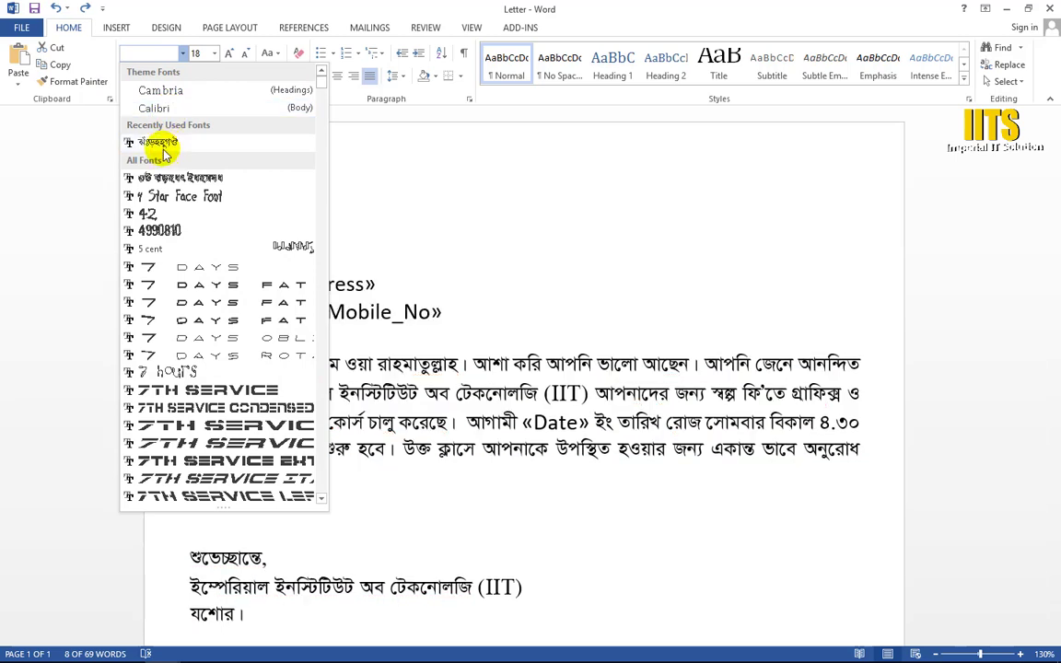
left_click(160, 142)
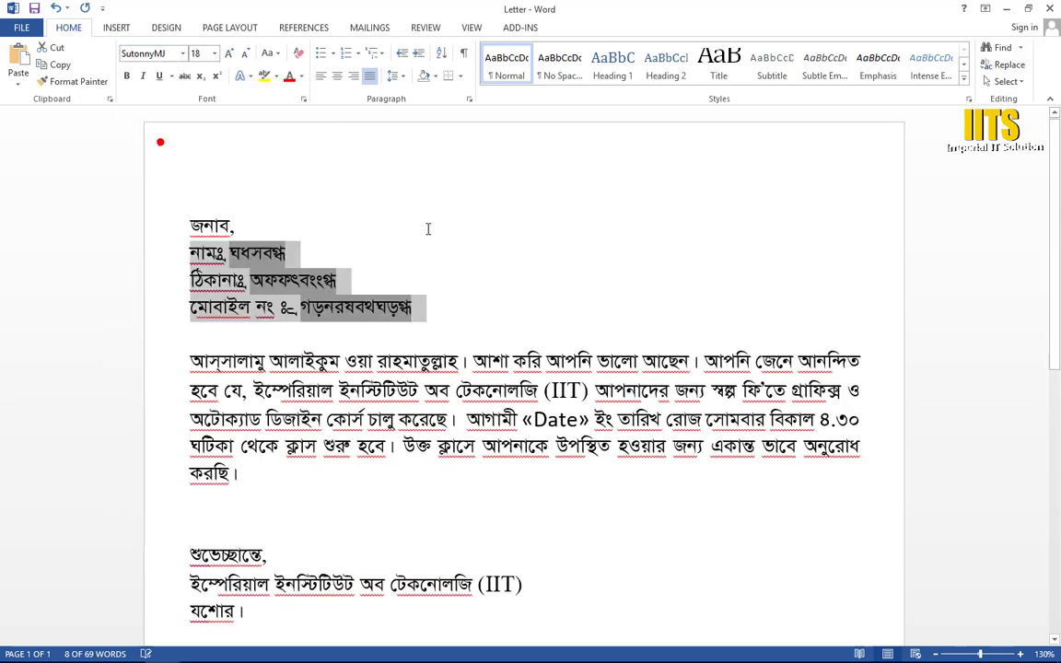
left_click(349, 327)
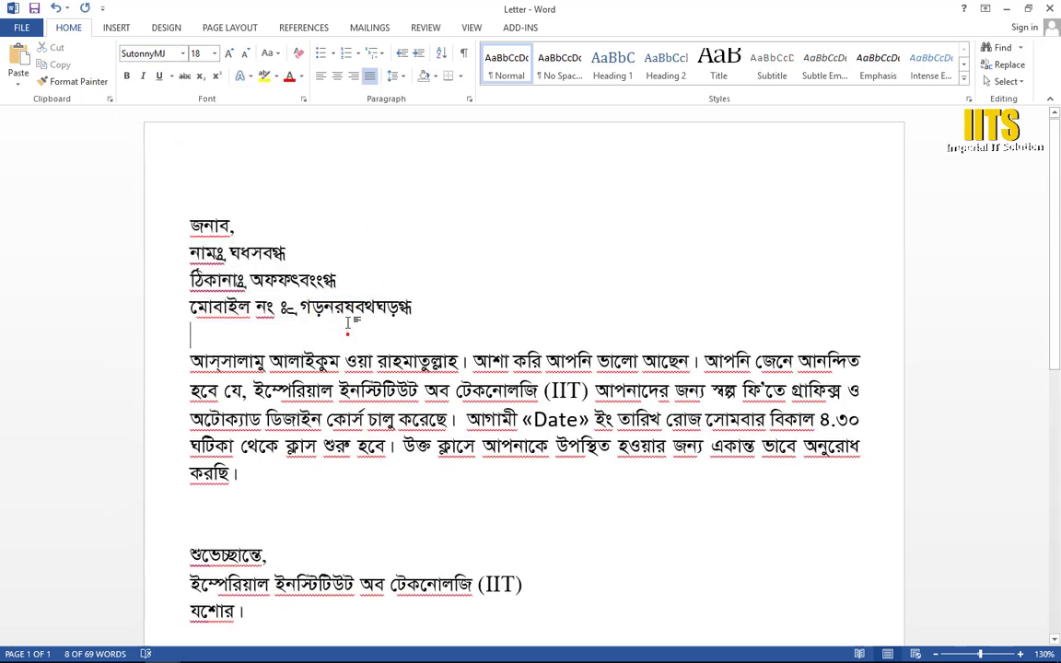
Apply SutonnyMJ to the «Date» field in the body paragraph too
left_click(589, 422)
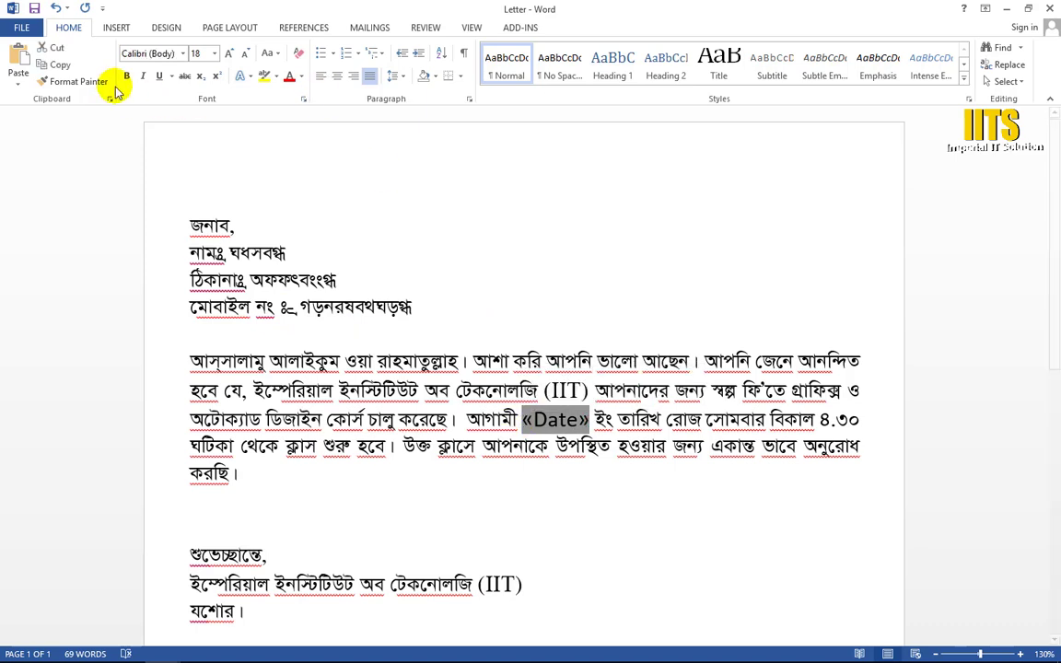
left_click(184, 57)
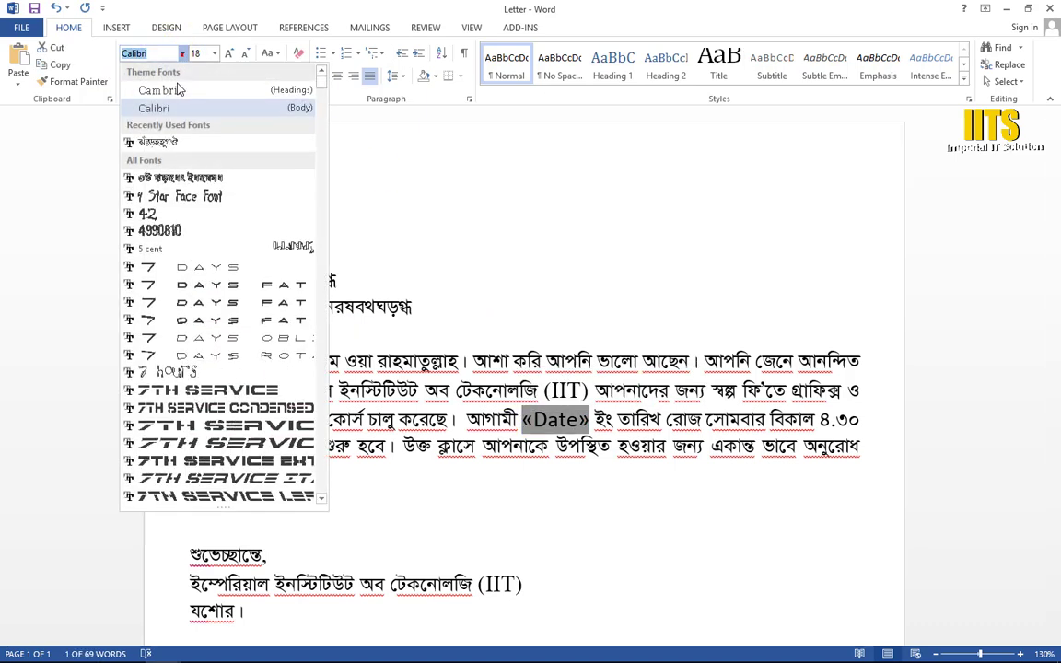
left_click(158, 143)
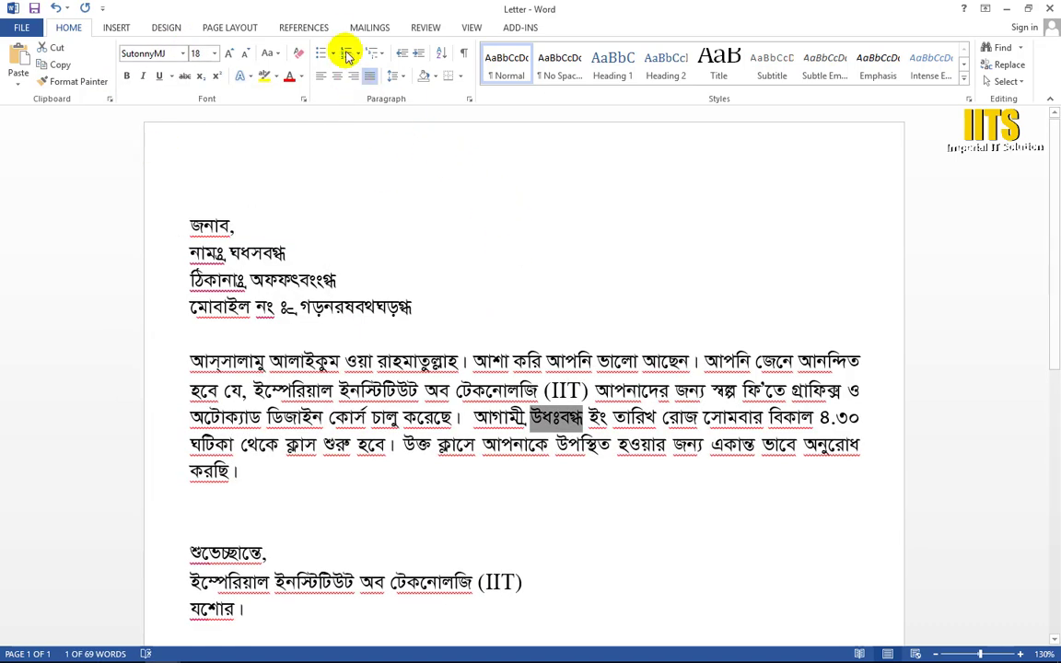
left_click(369, 28)
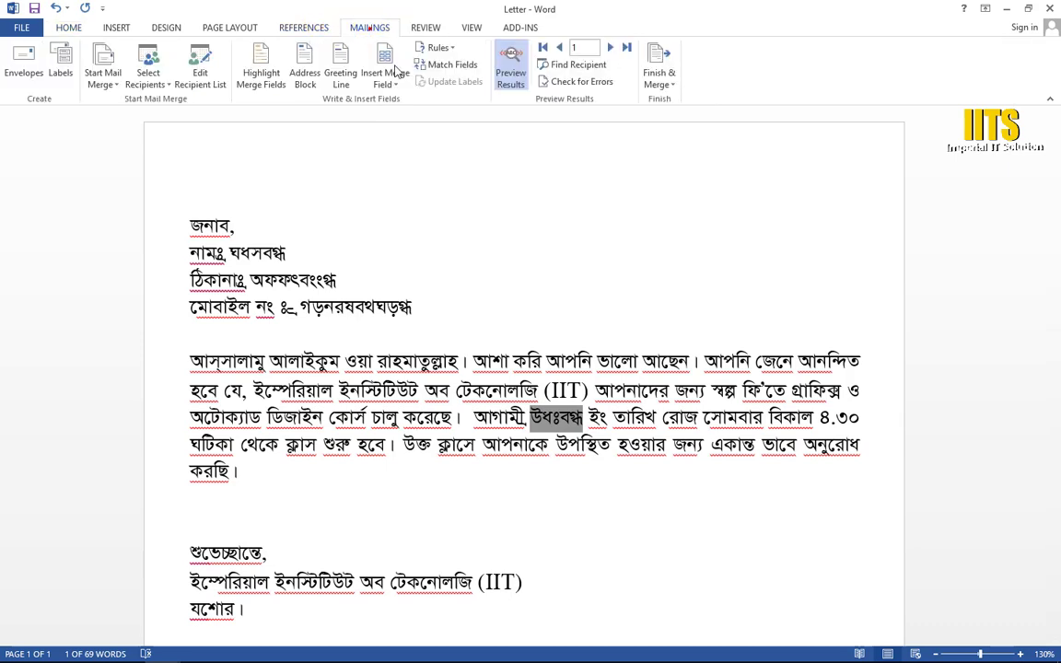
Preview the letter with the first recipient's data and compare it against the Table document
left_click(511, 57)
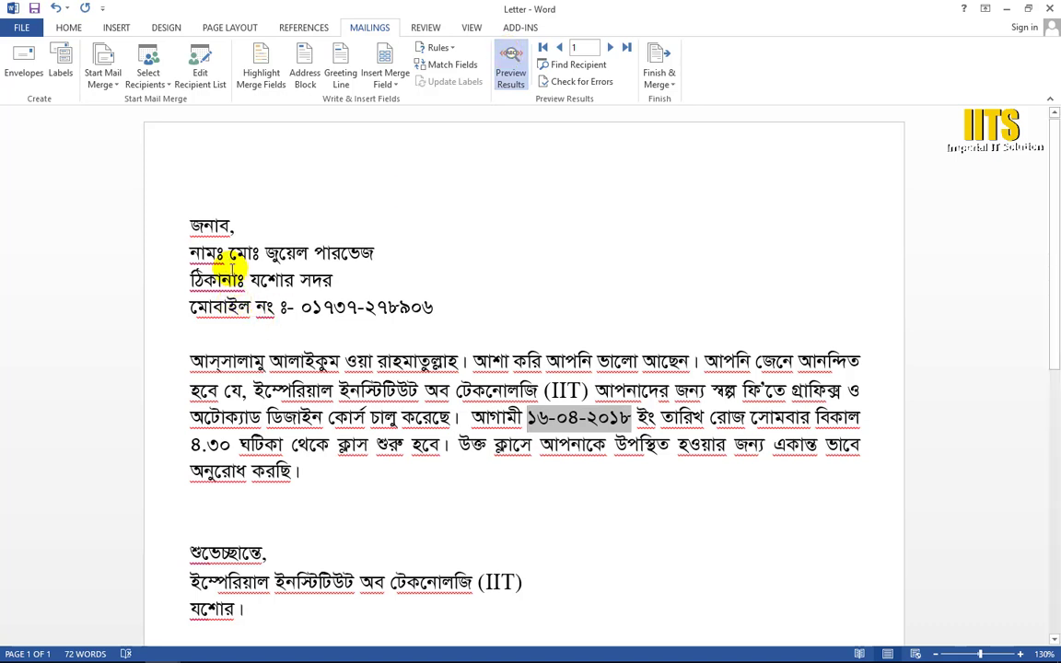
mouse_move(136, 644)
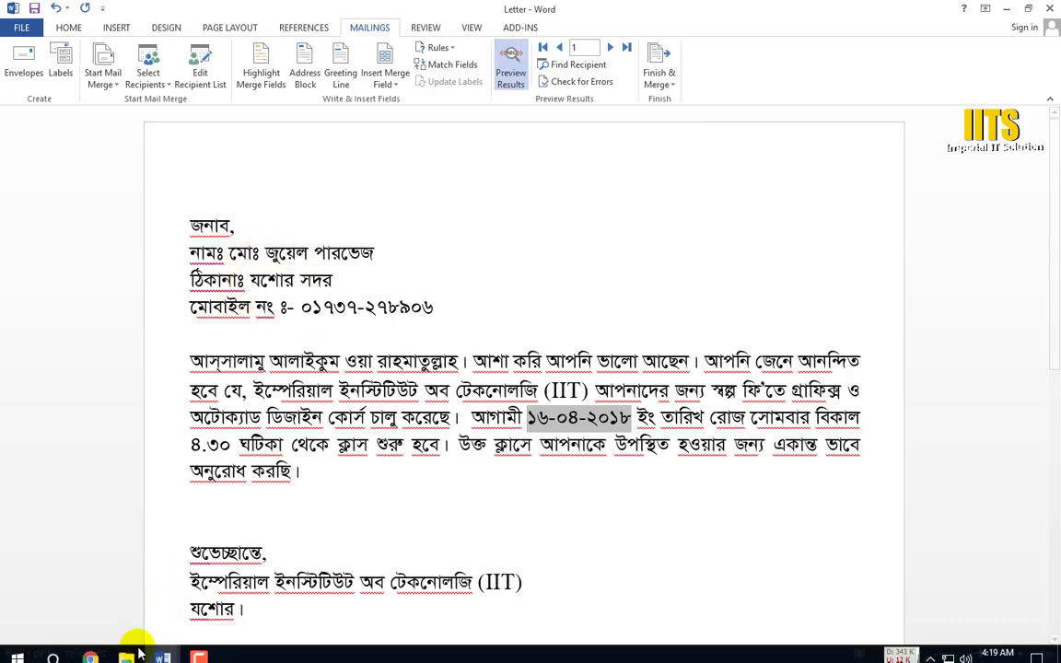
left_click(78, 553)
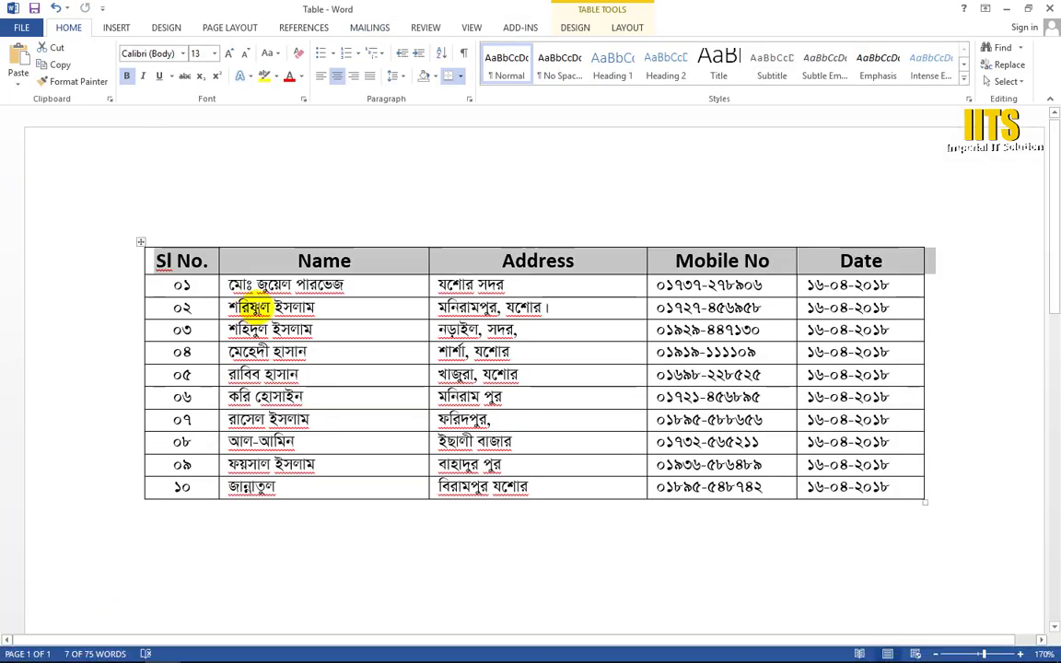
mouse_move(162, 648)
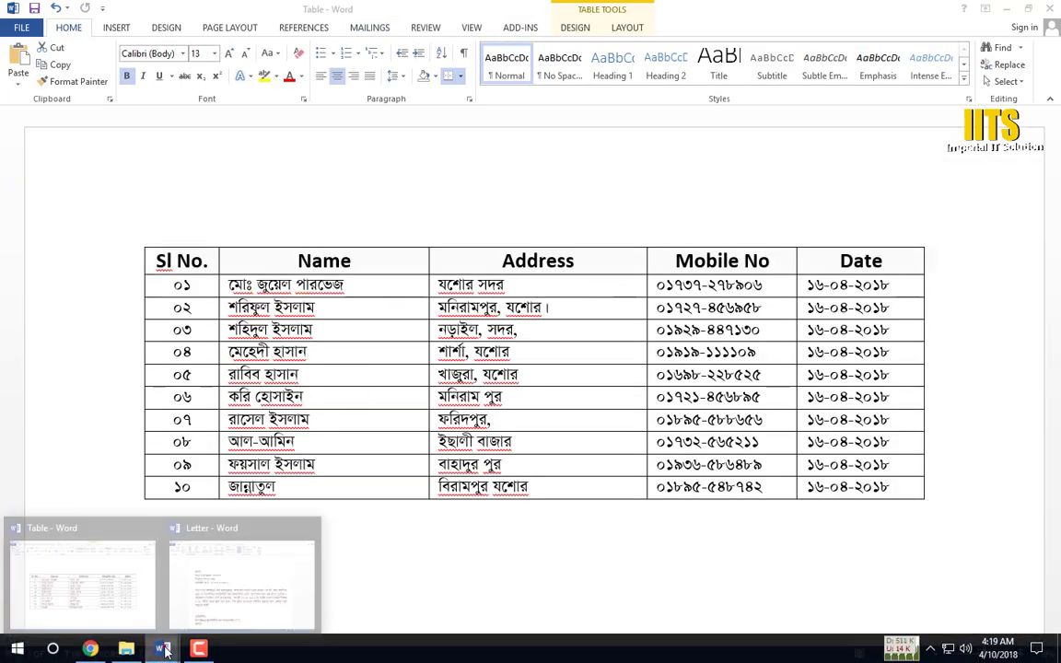
left_click(226, 562)
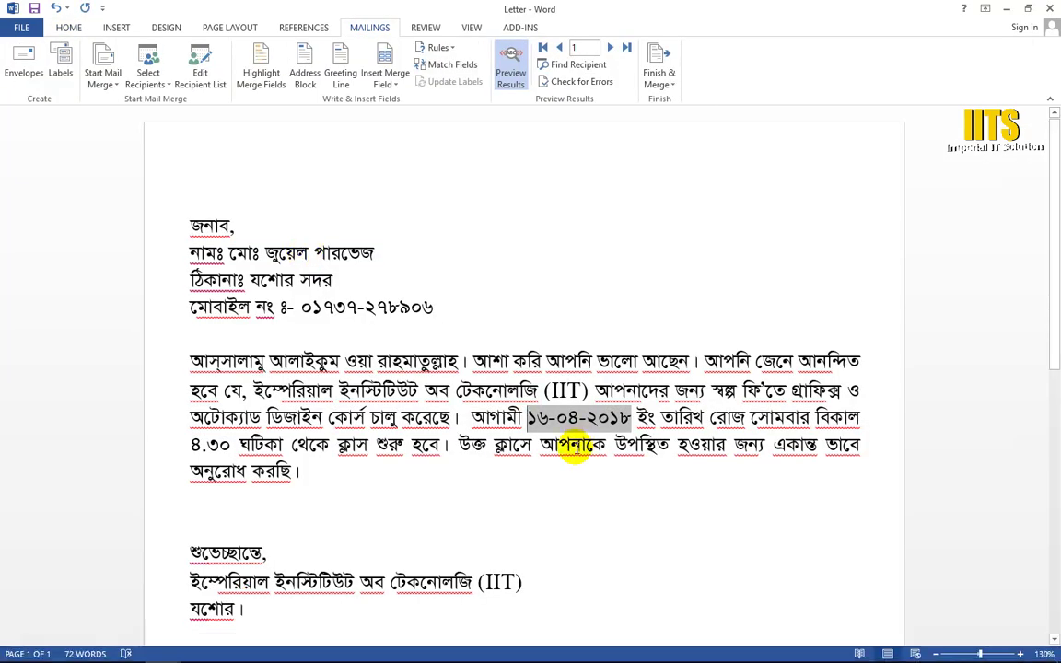
Advance the preview to the third recipient and check it against row ০৩ in the Table document
left_click(610, 47)
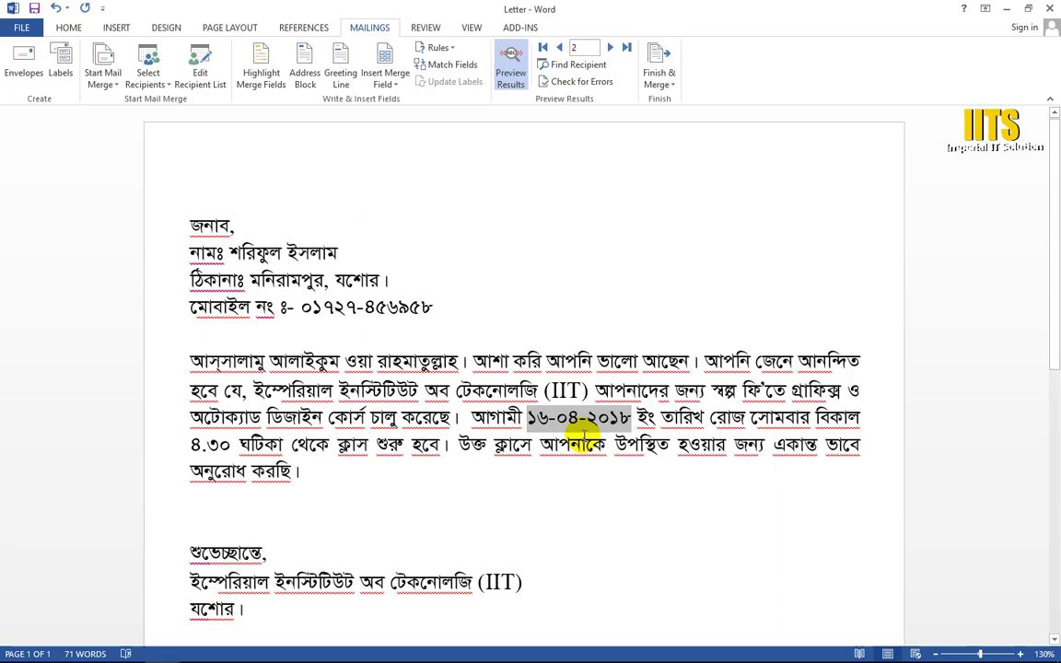
left_click(610, 48)
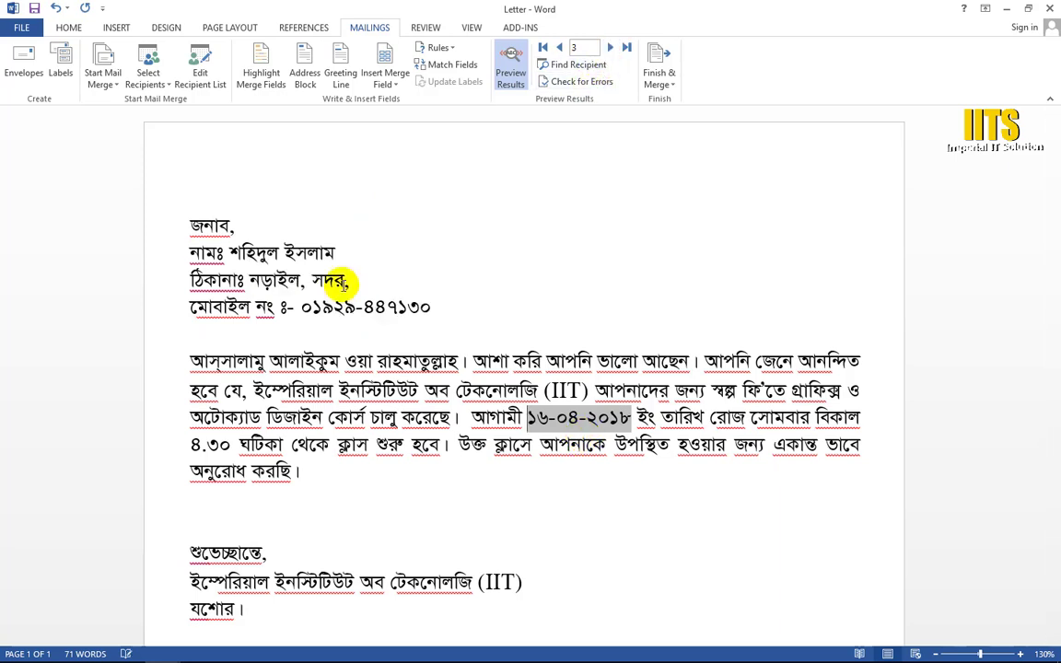
mouse_move(162, 655)
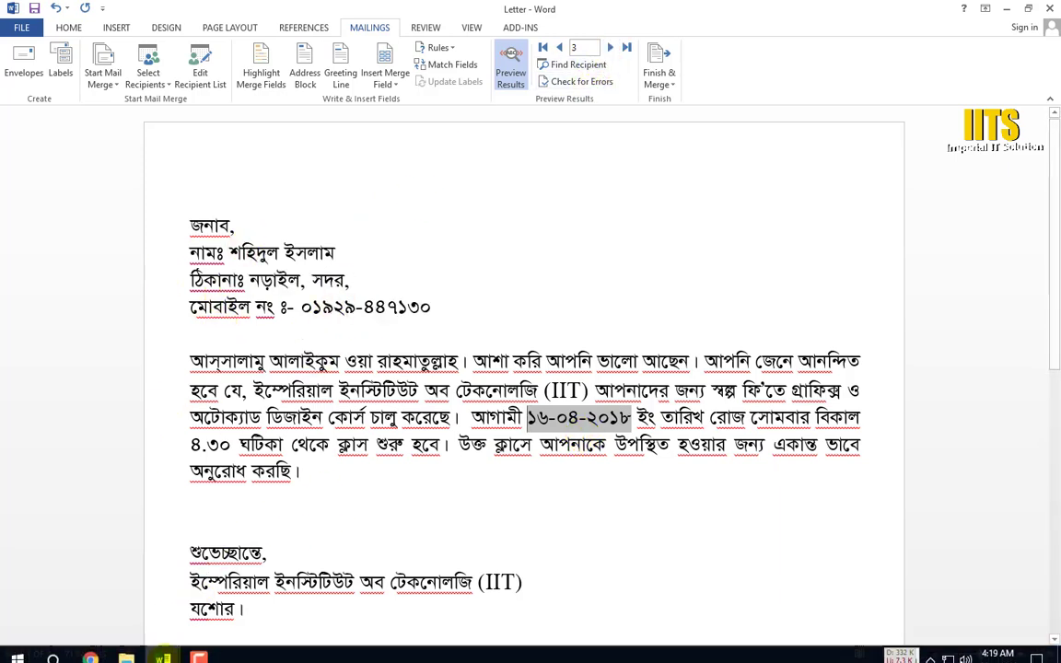
left_click(142, 585)
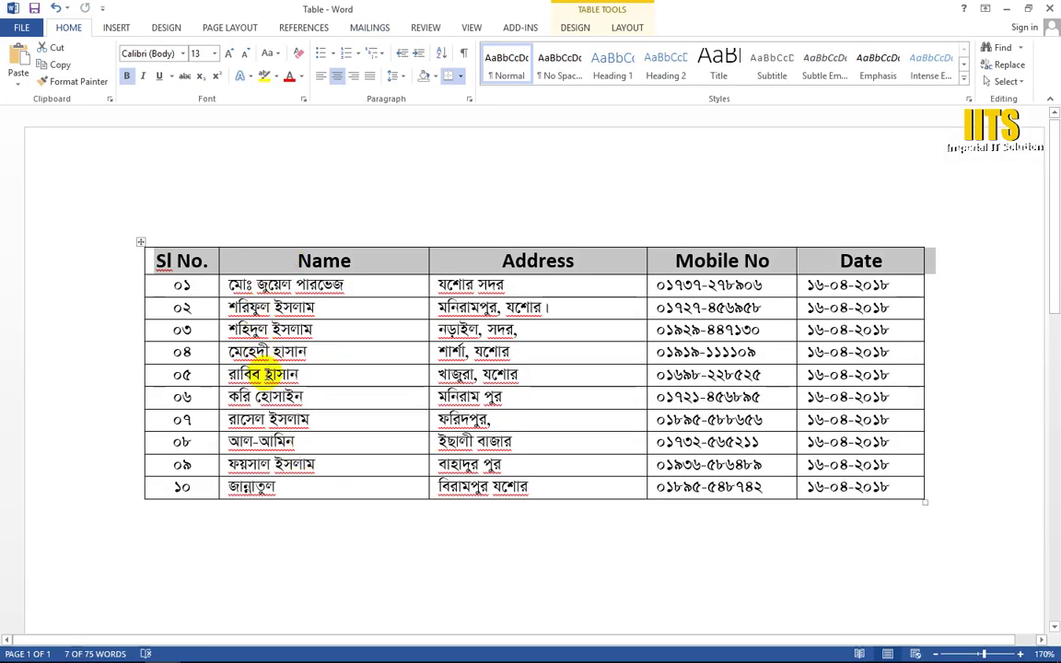
mouse_move(155, 652)
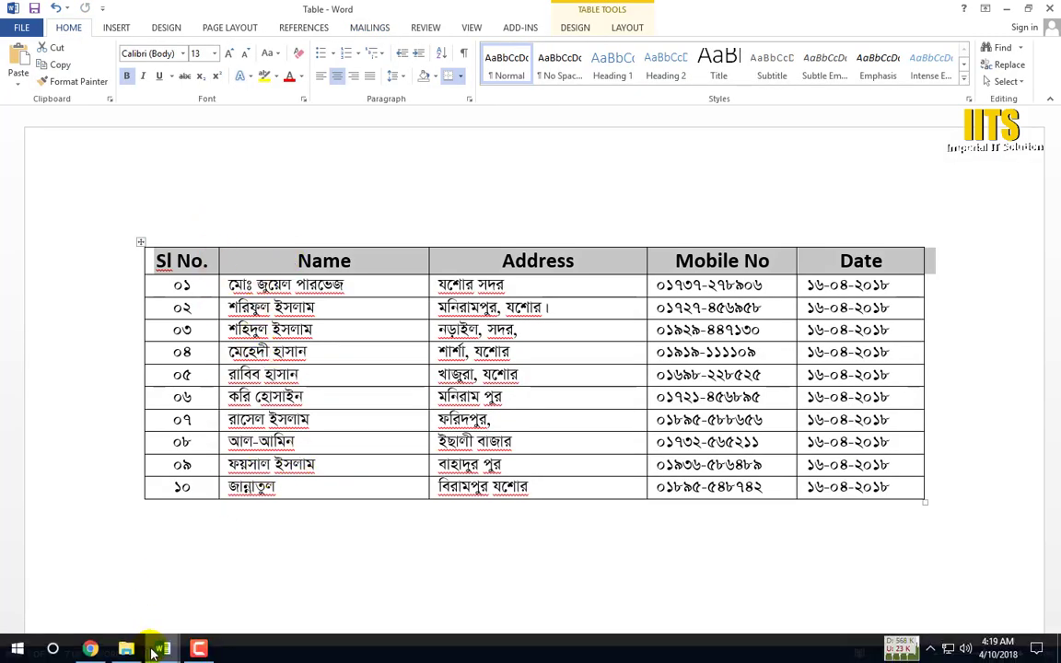
left_click(162, 582)
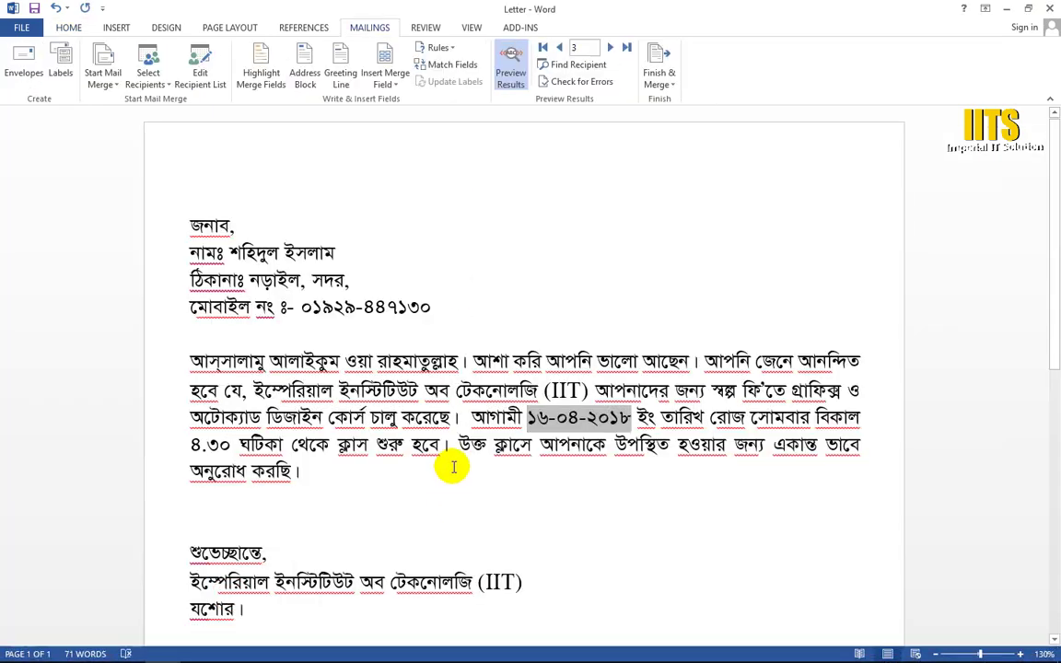
Step the preview from record 4 to record 10, showing class date 16-04-2018
left_click(608, 49)
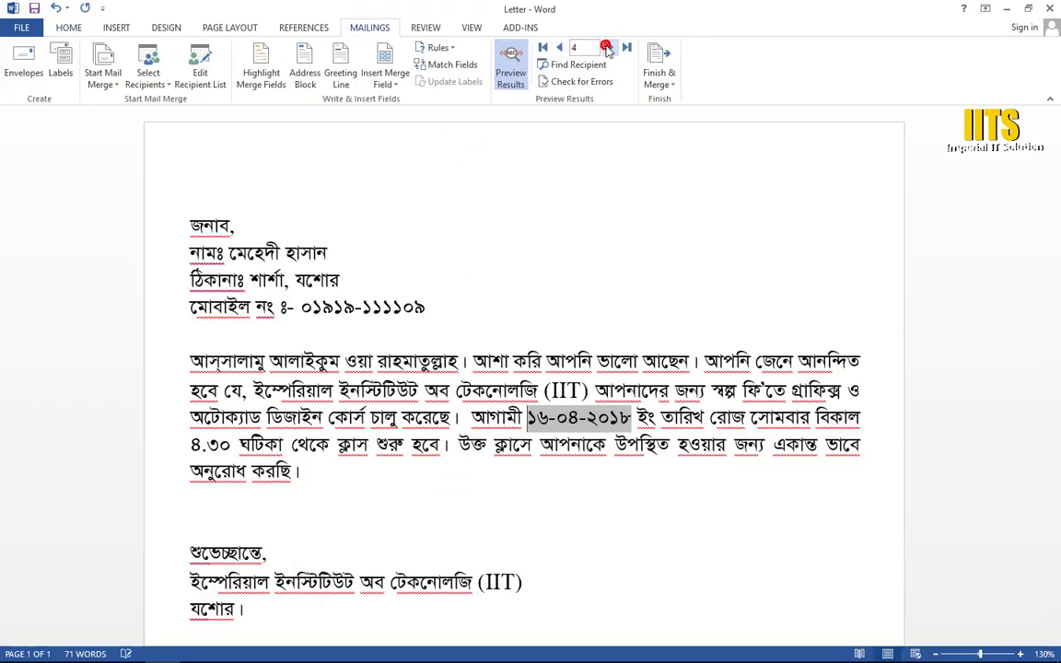
left_click(607, 49)
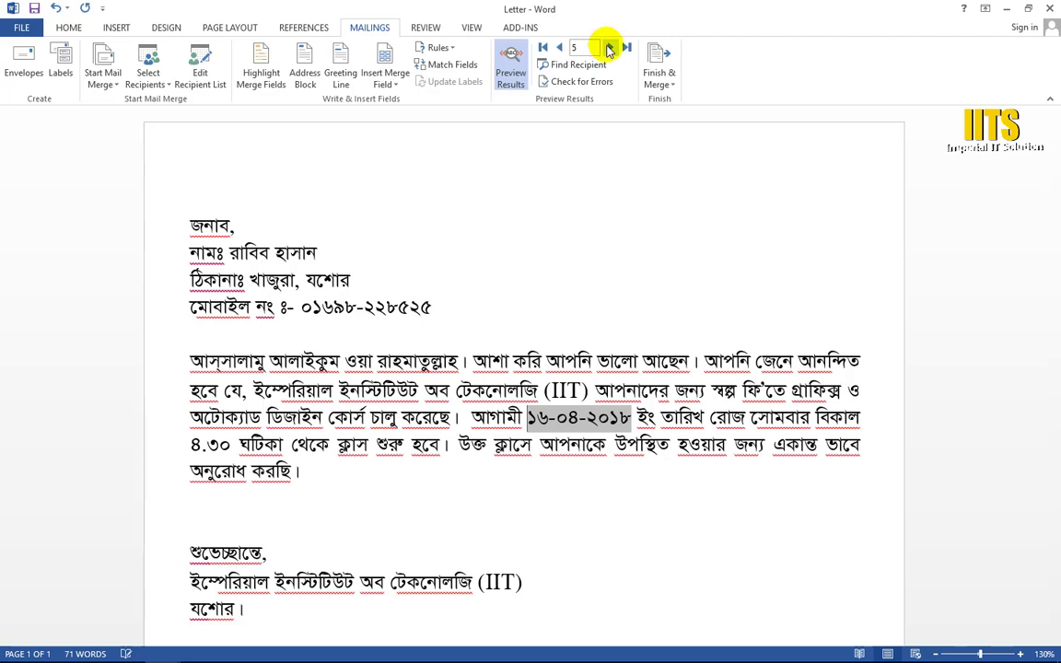
left_click(608, 49)
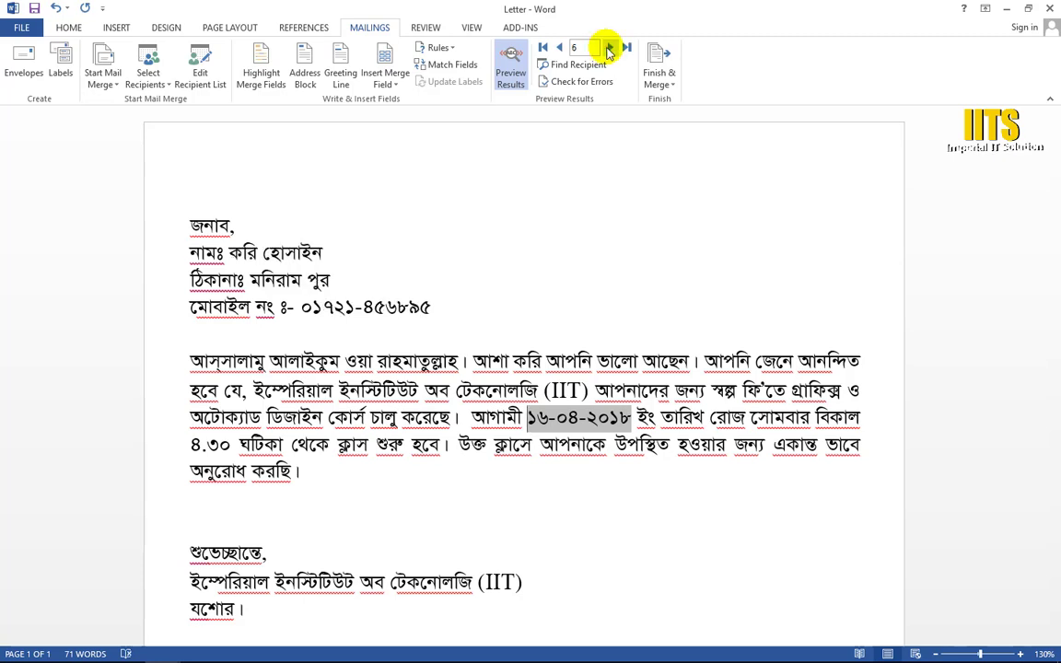
left_click(608, 49)
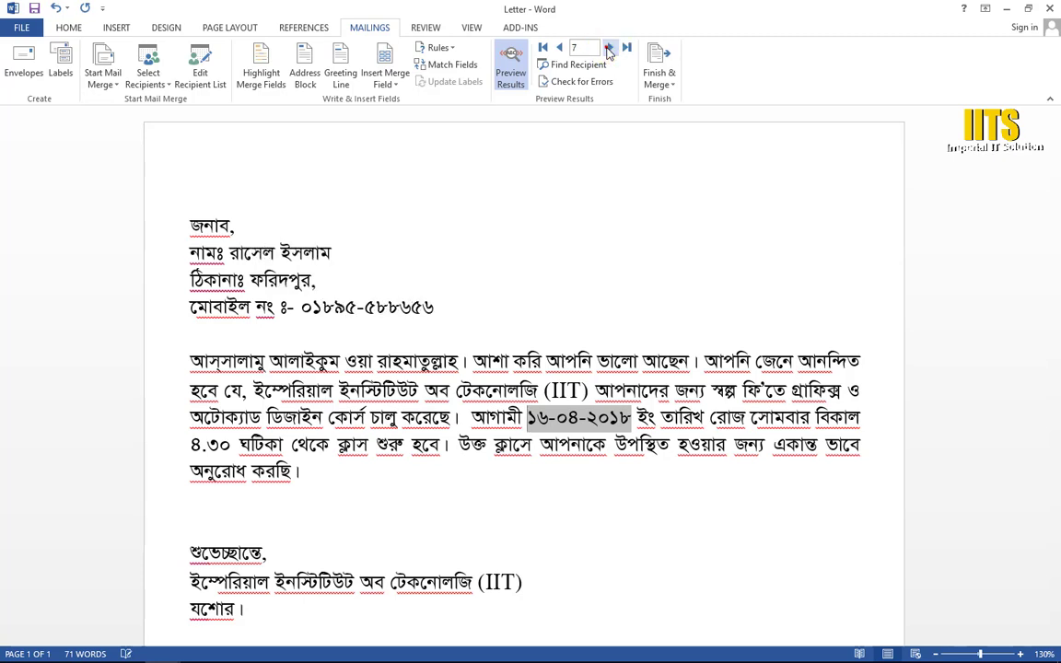
left_click(608, 49)
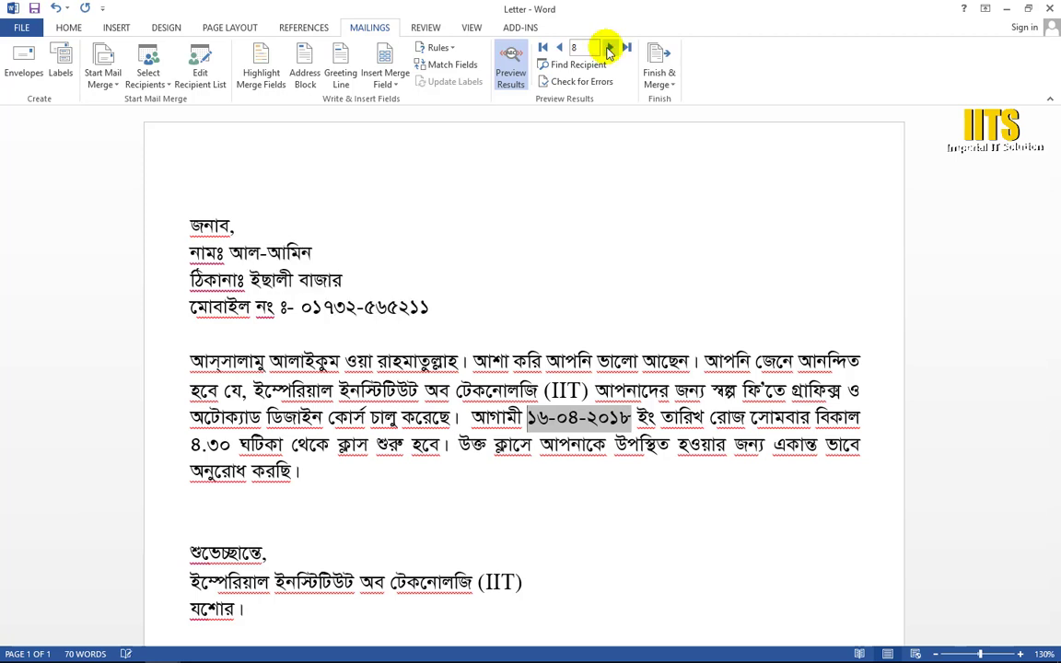
left_click(607, 49)
left_click(607, 49)
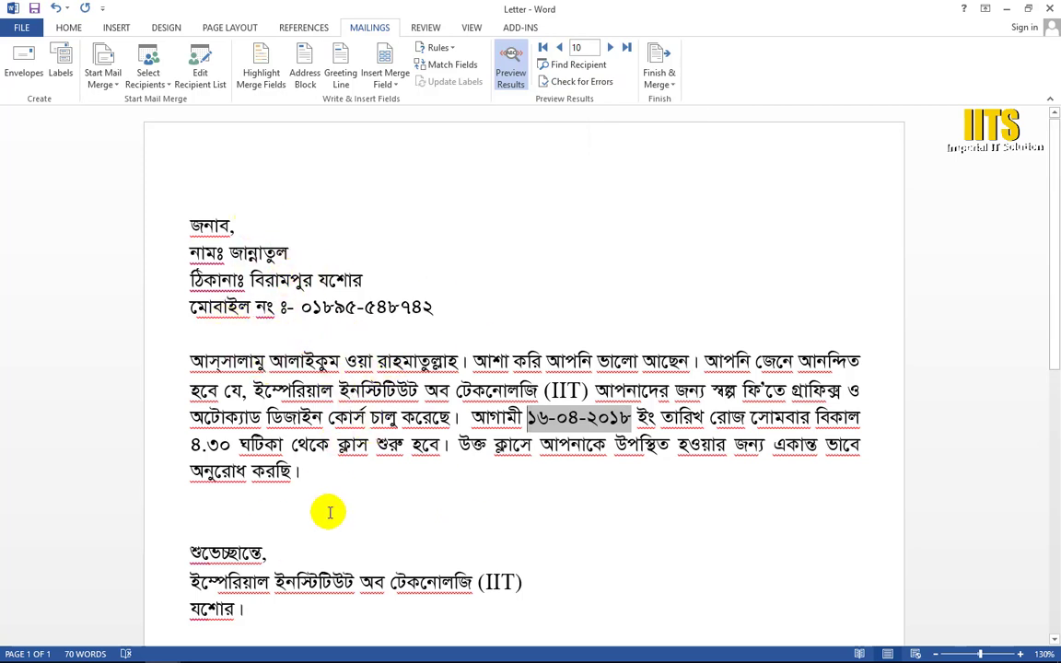
scroll(190, 311, "down", 2)
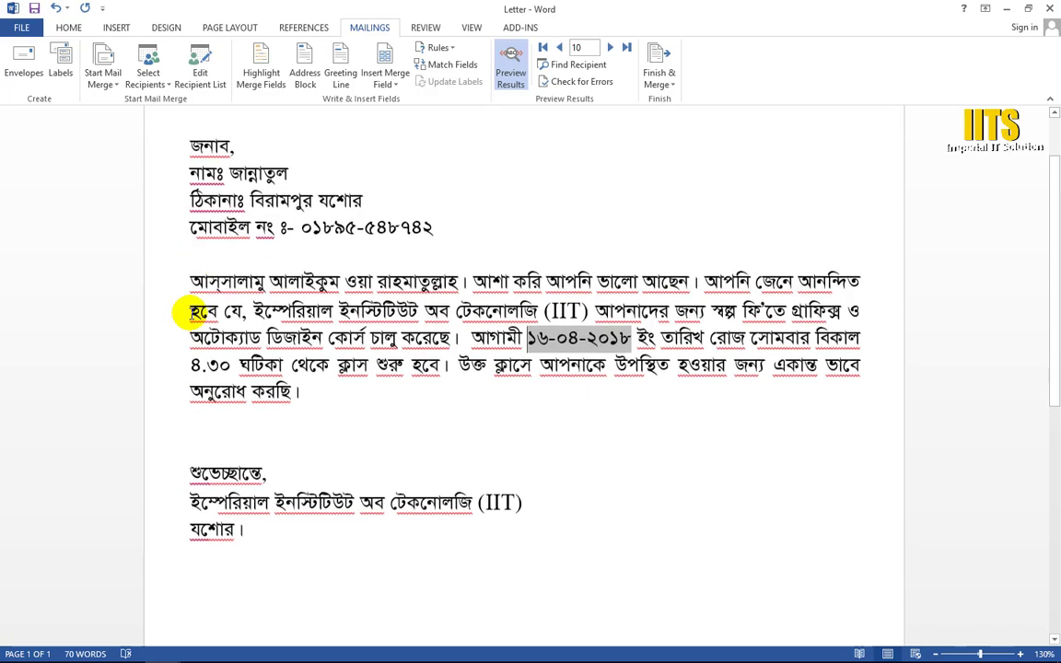
scroll(212, 333, "up", 2)
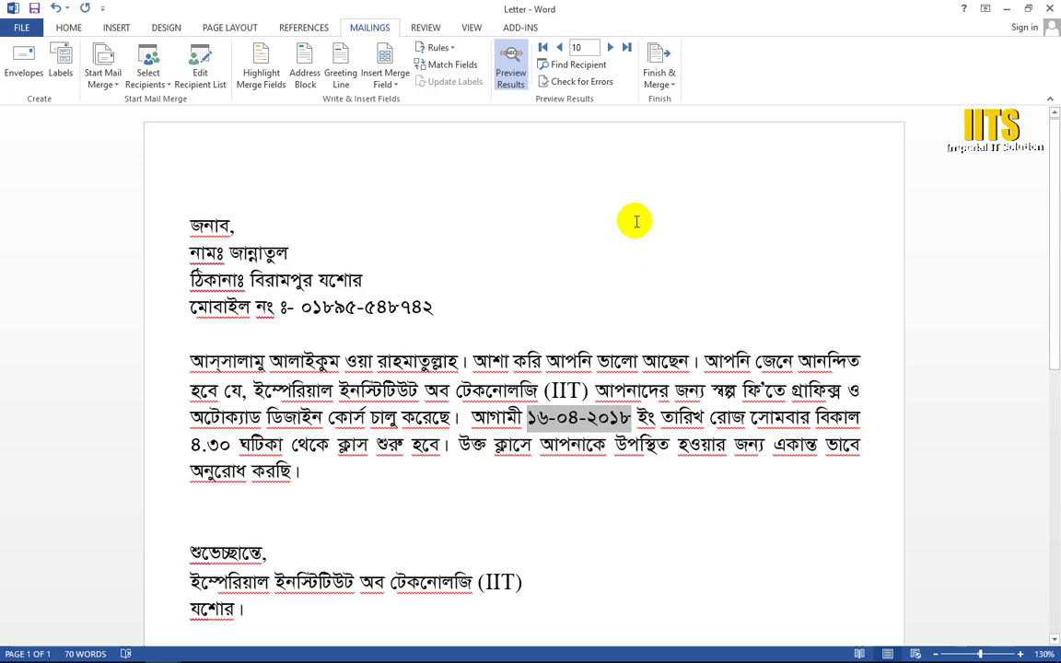
Merge all records to a new document via Finish & Merge > Edit Individual Documents
left_click(671, 88)
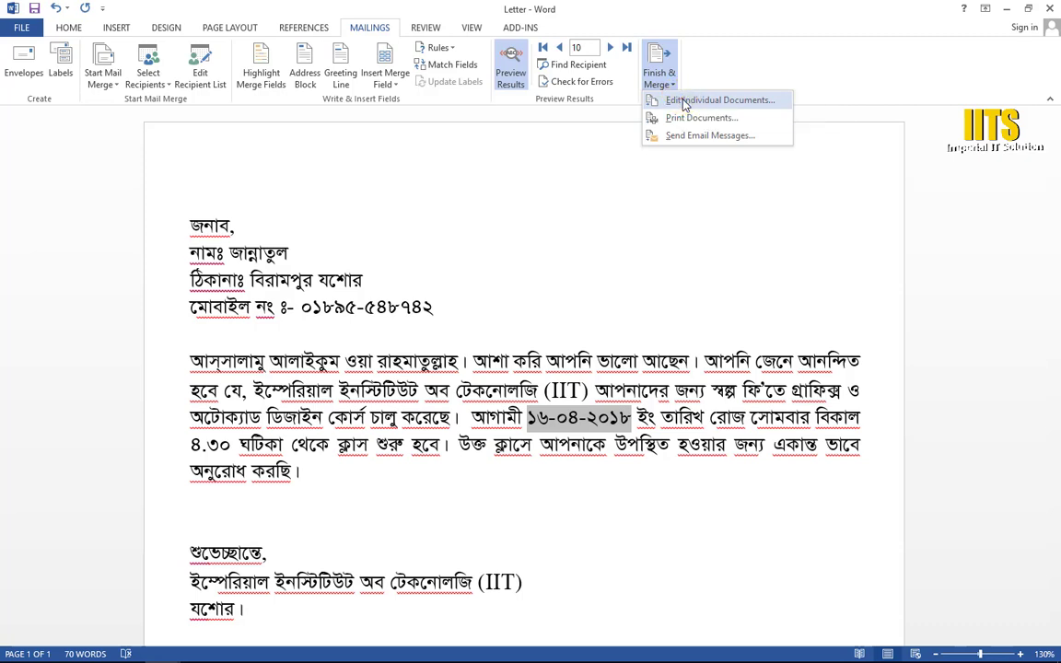
left_click(683, 103)
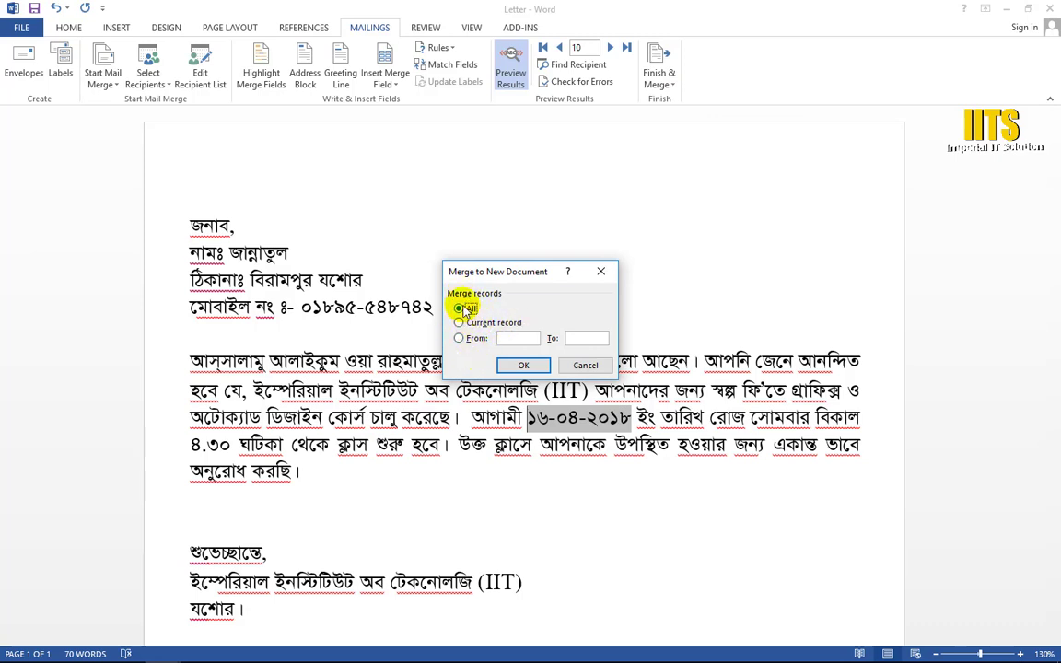
left_click(523, 365)
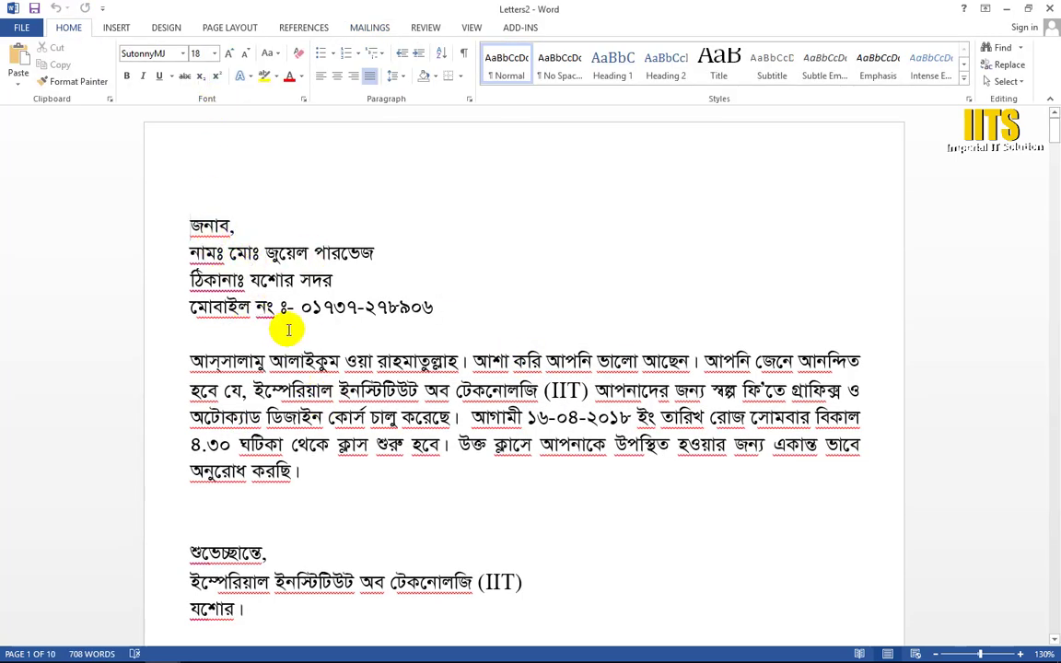
scroll(289, 333, "down", 2)
scroll(295, 349, "down", 2)
scroll(305, 371, "down", 2)
scroll(303, 373, "down", 2)
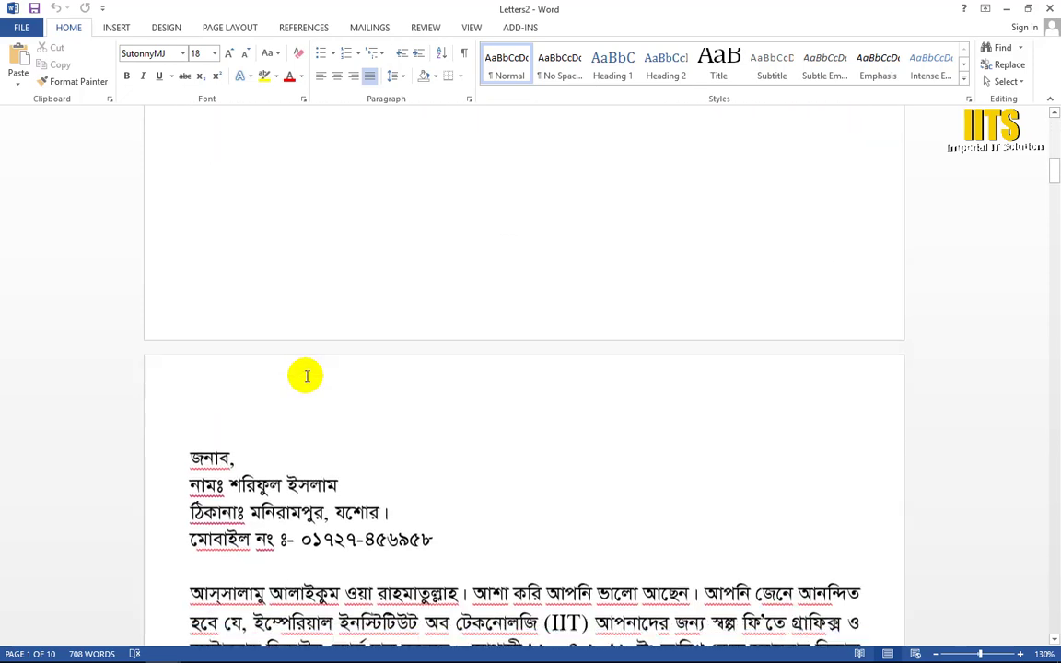
scroll(285, 377, "down", 1)
scroll(303, 405, "down", 3)
scroll(303, 405, "down", 3)
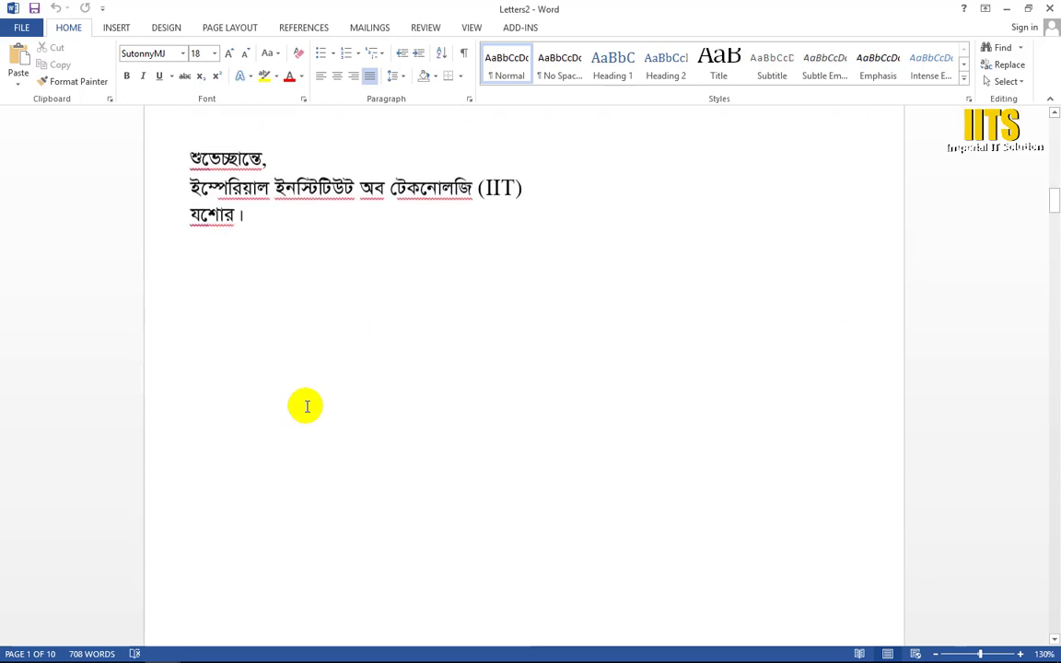
scroll(303, 405, "down", 3)
scroll(287, 380, "down", 3)
scroll(315, 469, "down", 5)
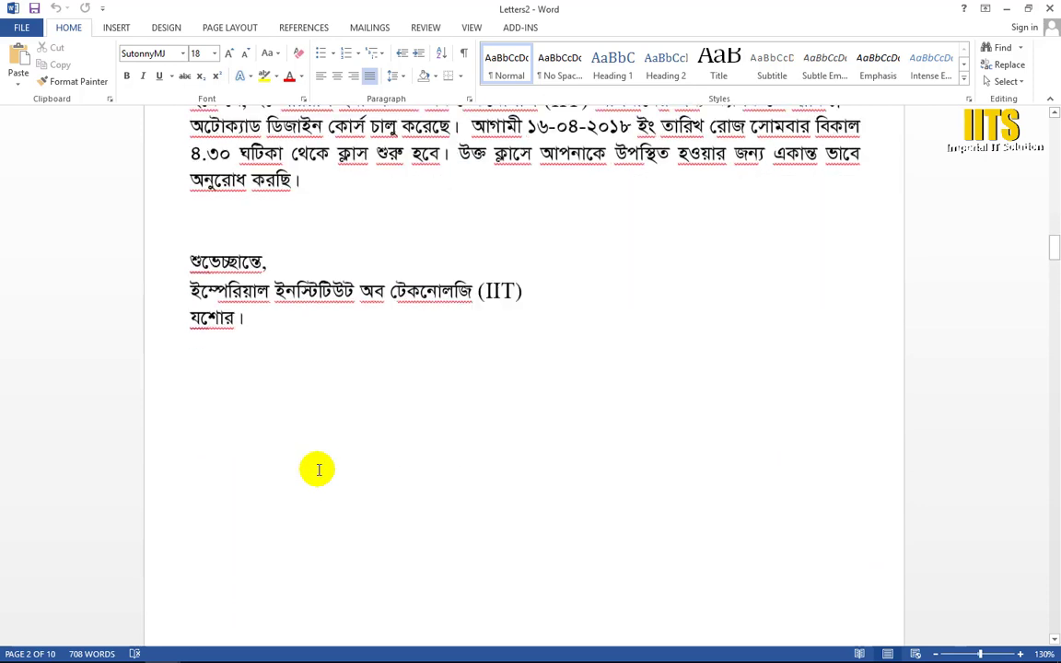
scroll(315, 469, "down", 4)
scroll(319, 470, "down", 3)
scroll(318, 471, "down", 5)
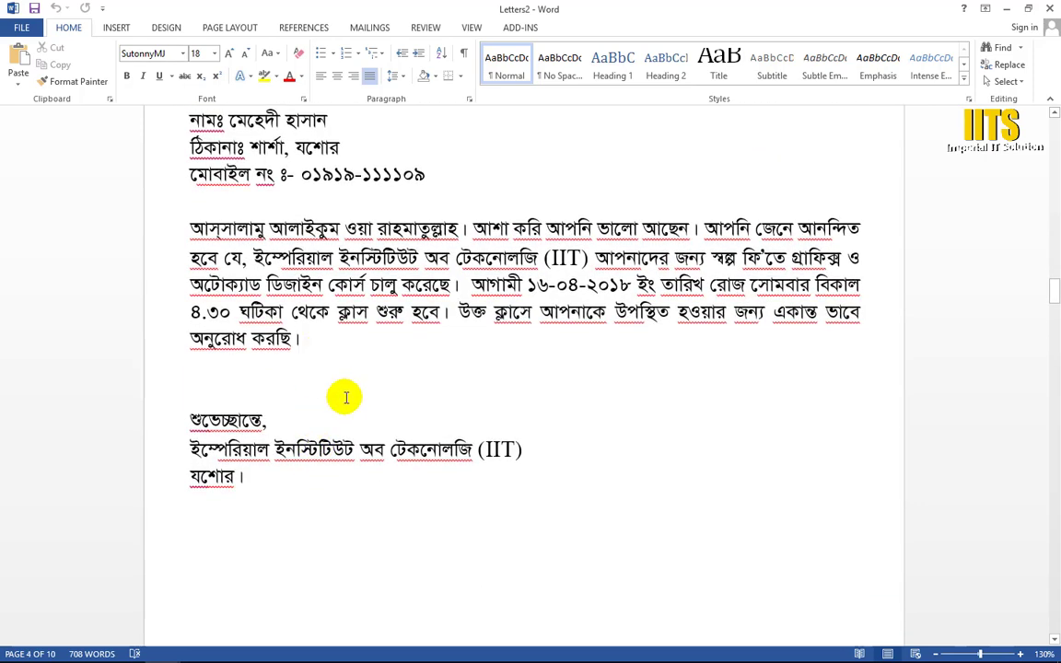
scroll(366, 297, "down", 3)
scroll(367, 322, "down", 3)
scroll(372, 323, "down", 5)
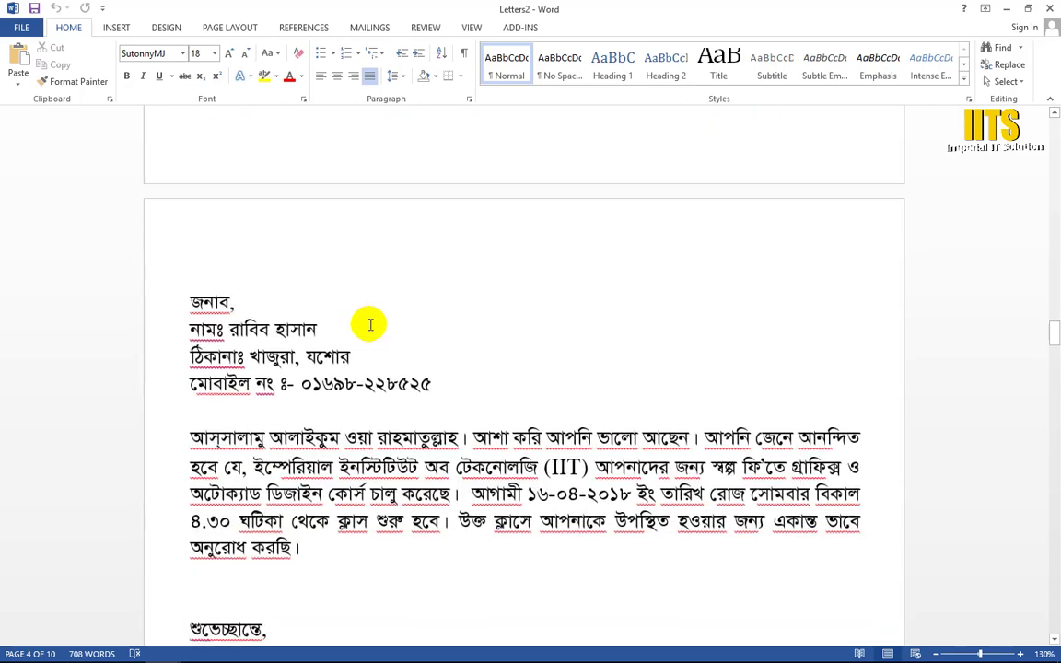
scroll(225, 433, "down", 3)
scroll(260, 402, "down", 3)
scroll(253, 389, "down", 5)
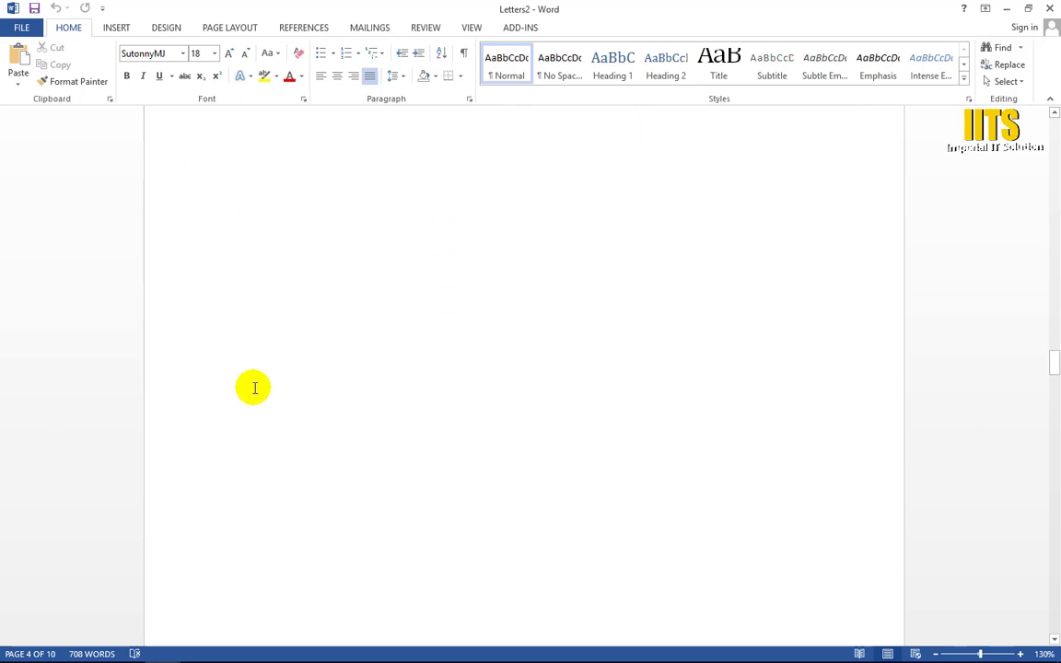
scroll(254, 387, "down", 5)
scroll(270, 369, "down", 7)
scroll(271, 368, "down", 1)
scroll(271, 367, "down", 4)
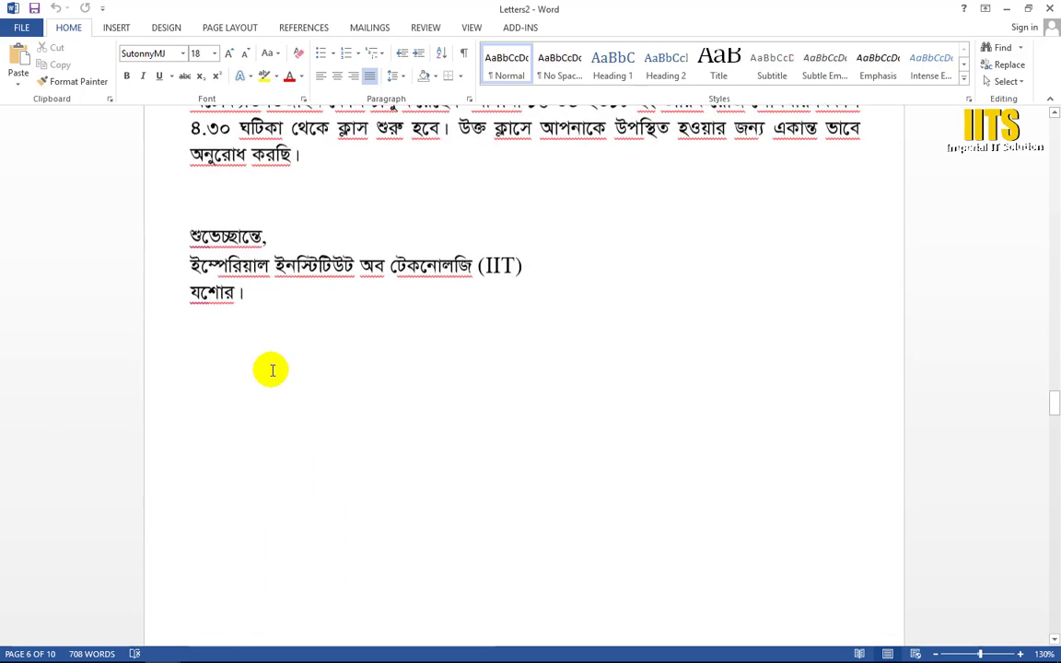
scroll(272, 365, "down", 3)
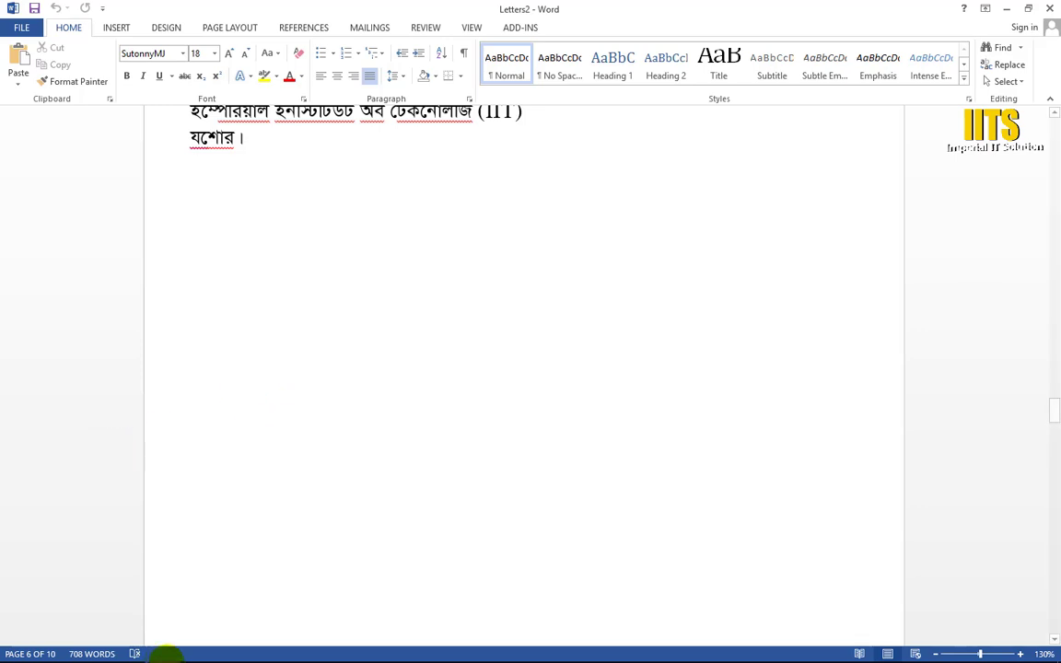
mouse_move(162, 649)
left_click(107, 520)
left_click(138, 261)
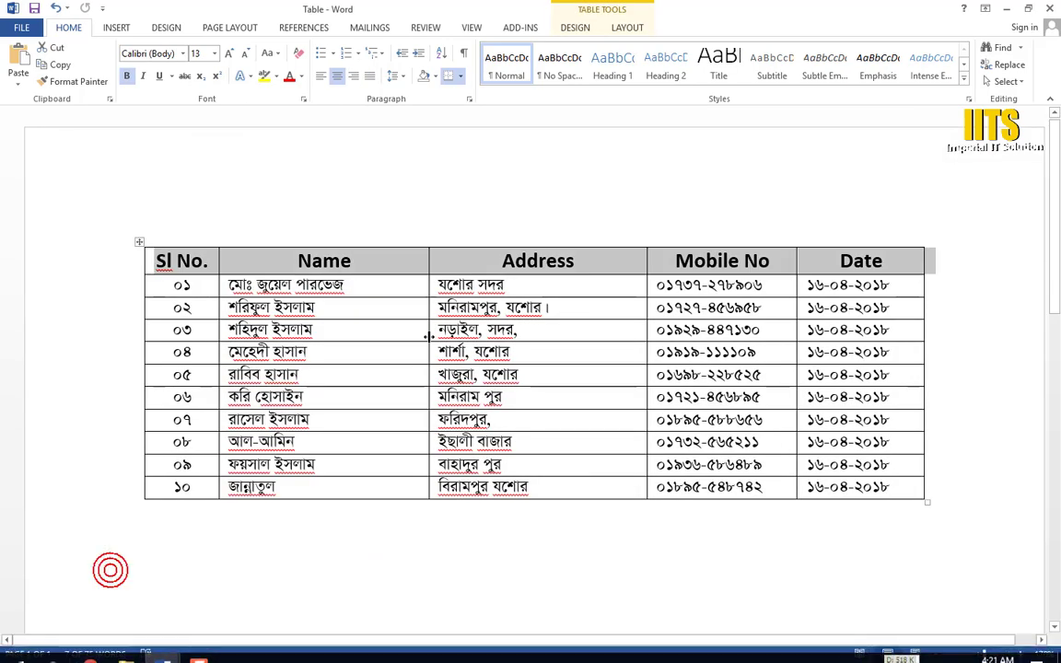
mouse_move(166, 654)
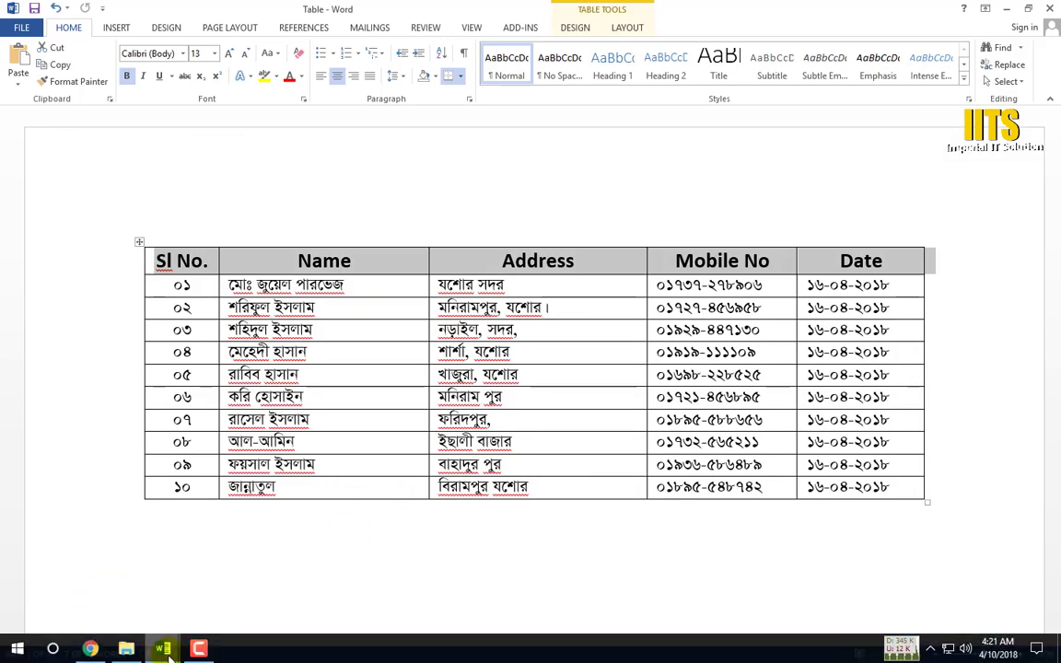
left_click(237, 580)
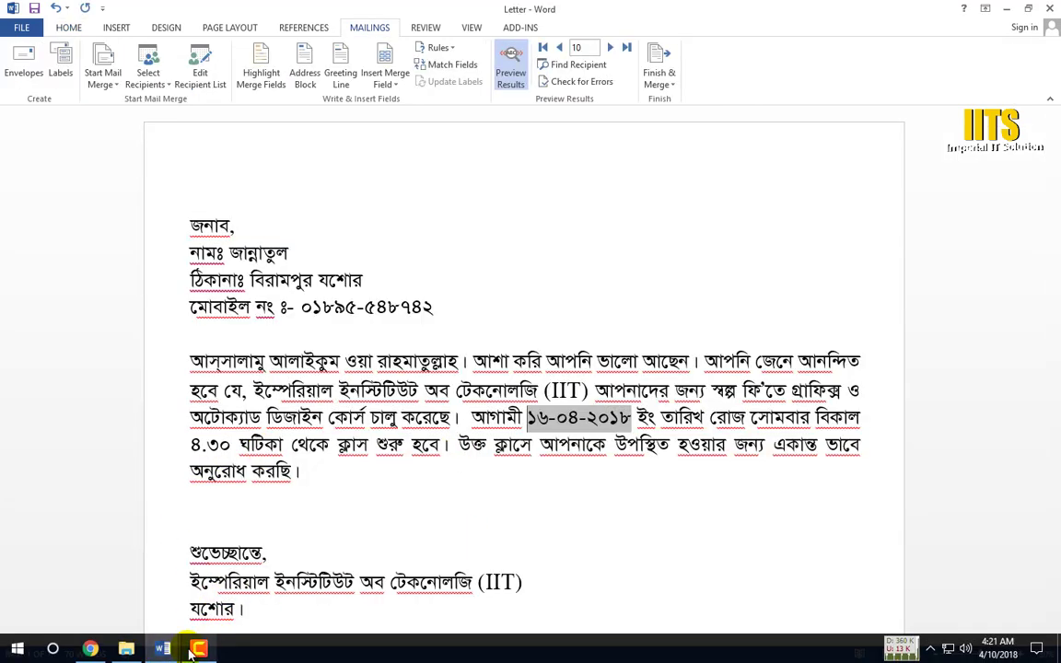
mouse_move(162, 649)
left_click(370, 589)
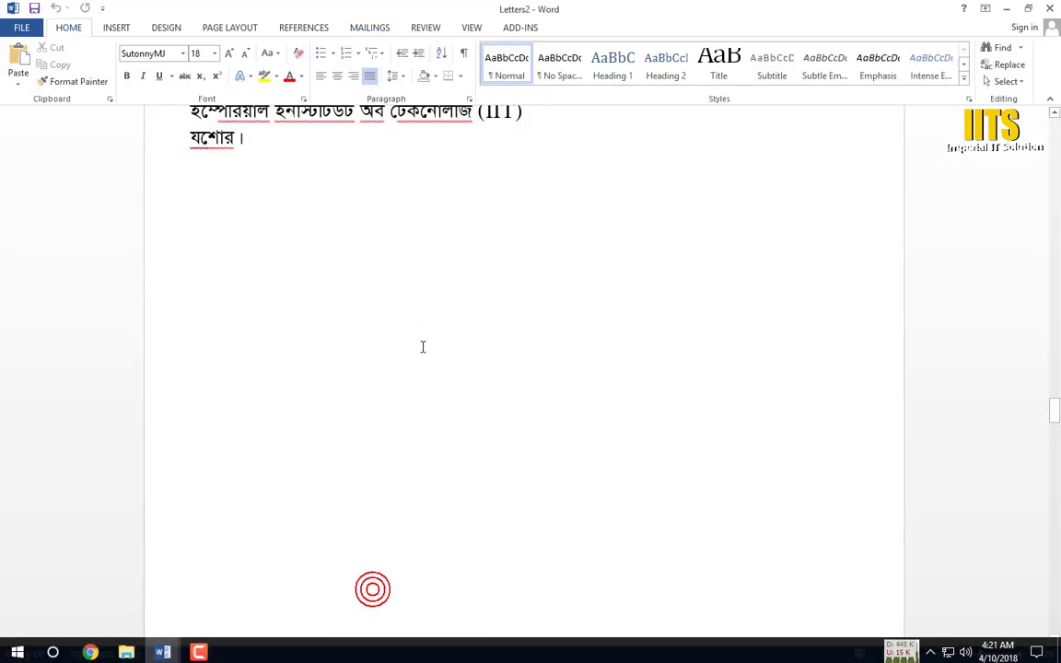
scroll(427, 347, "up", 5)
scroll(427, 346, "down", 2)
scroll(420, 350, "down", 5)
scroll(421, 350, "down", 5)
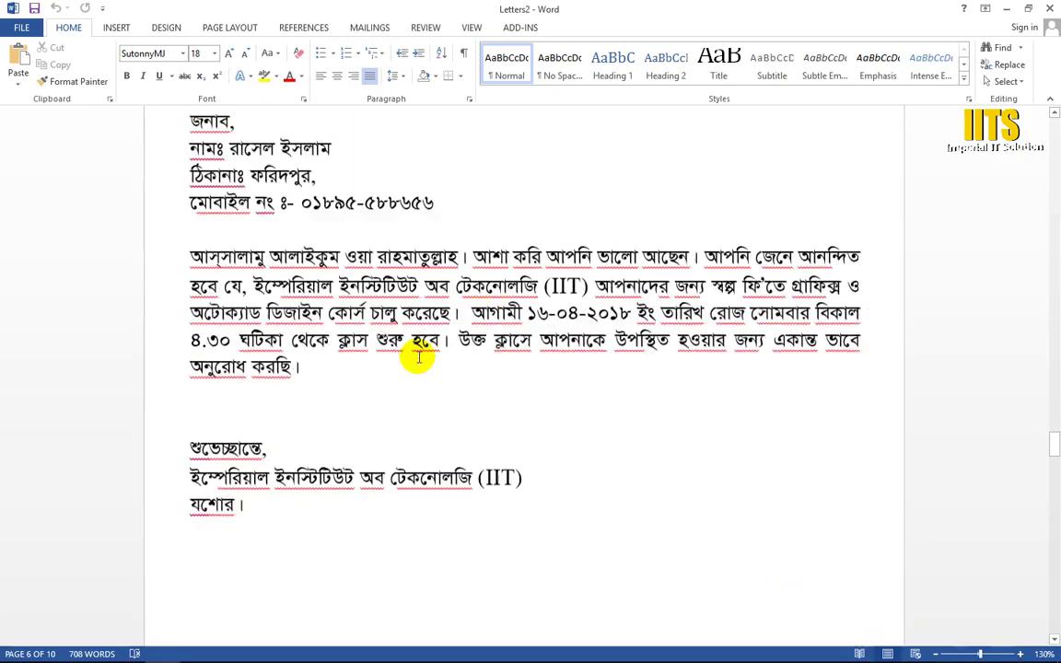
scroll(417, 358, "down", 4)
scroll(417, 358, "down", 5)
scroll(422, 390, "down", 1)
scroll(237, 253, "up", 2)
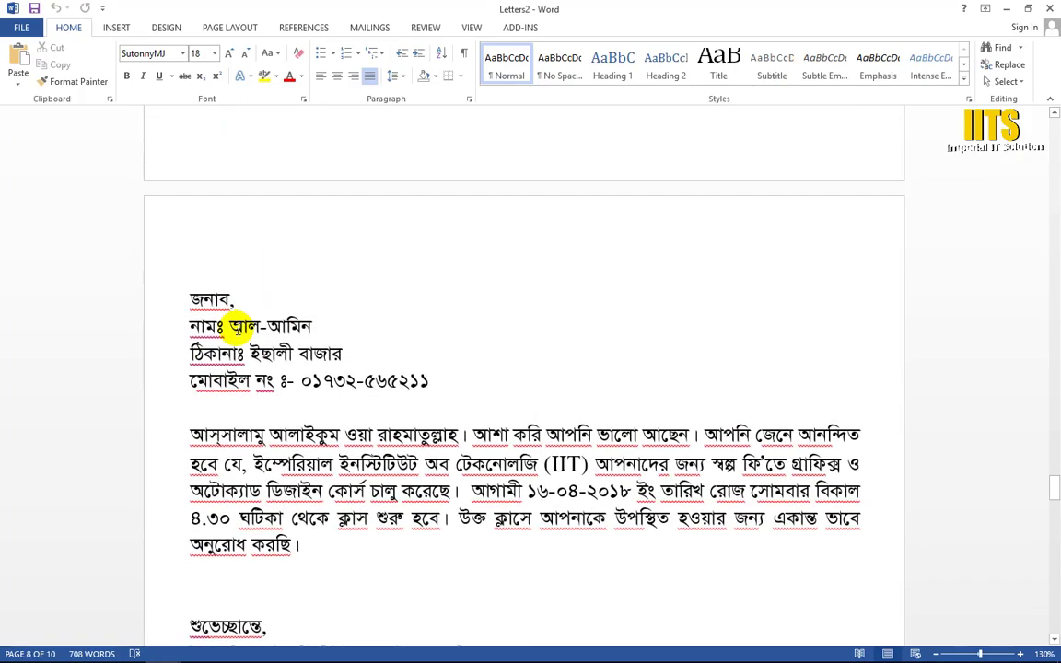
scroll(261, 361, "down", 4)
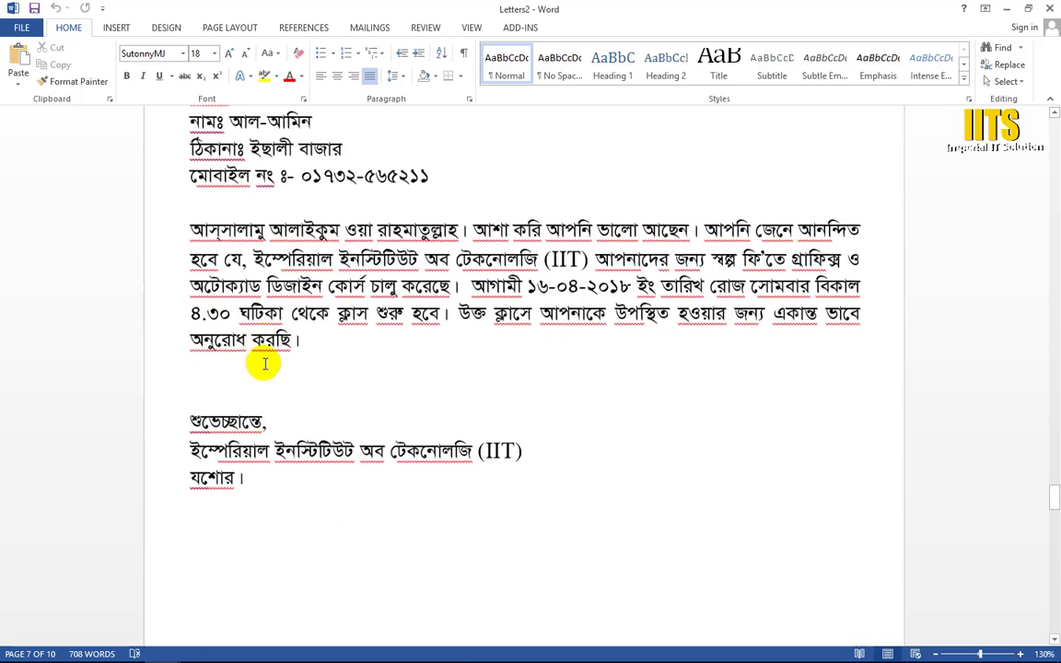
scroll(266, 364, "down", 8)
scroll(267, 364, "down", 3)
scroll(268, 365, "down", 3)
scroll(268, 366, "down", 3)
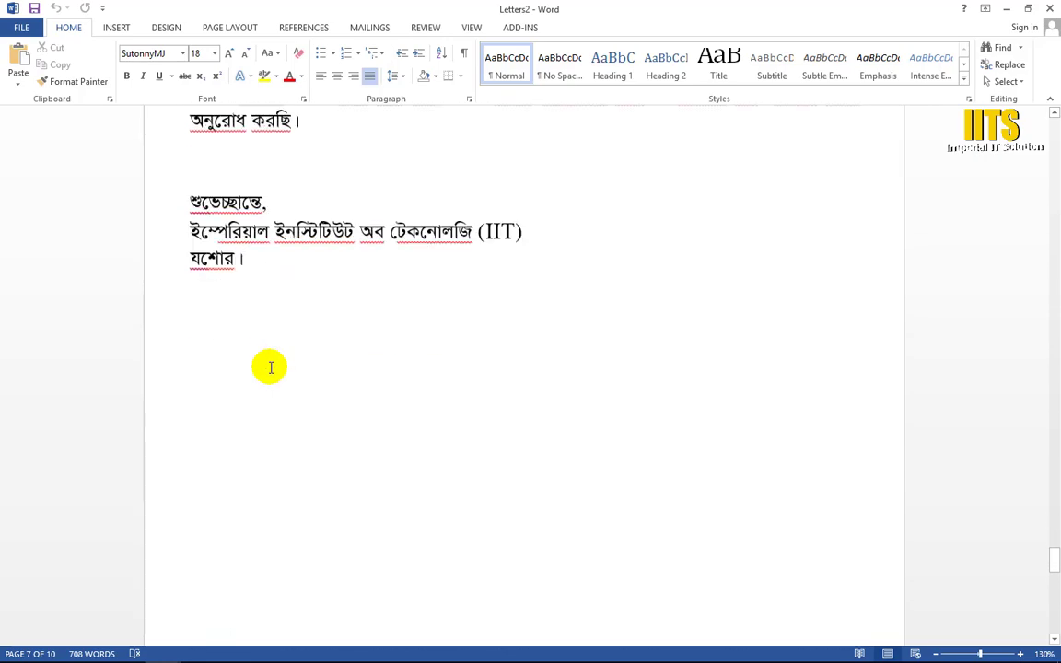
scroll(276, 396, "down", 5)
scroll(284, 440, "down", 3)
scroll(286, 439, "down", 3)
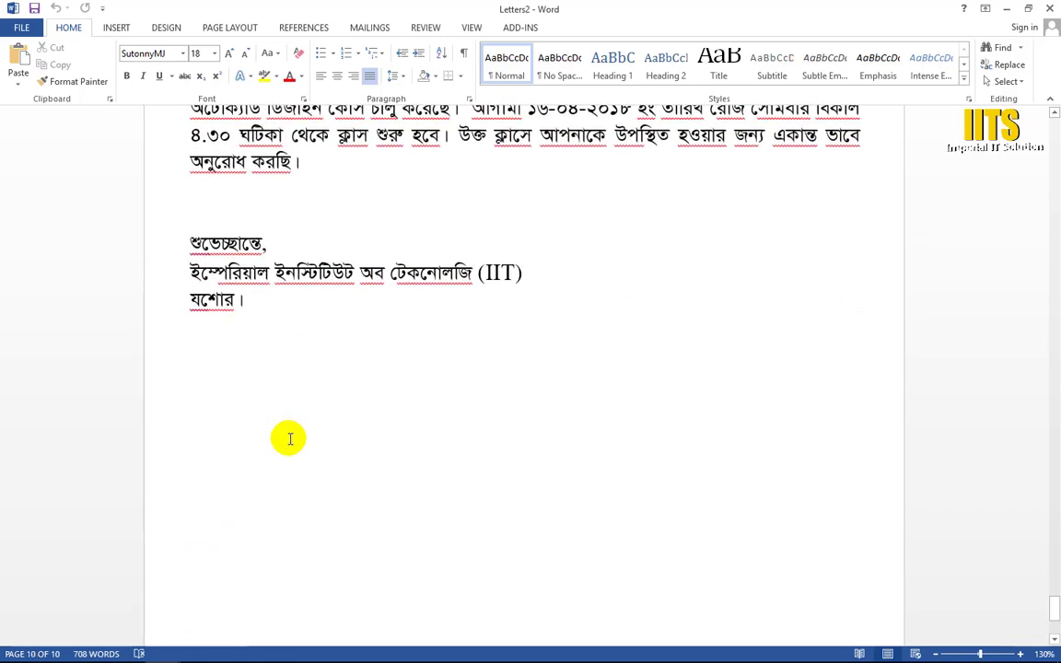
scroll(288, 438, "down", 3)
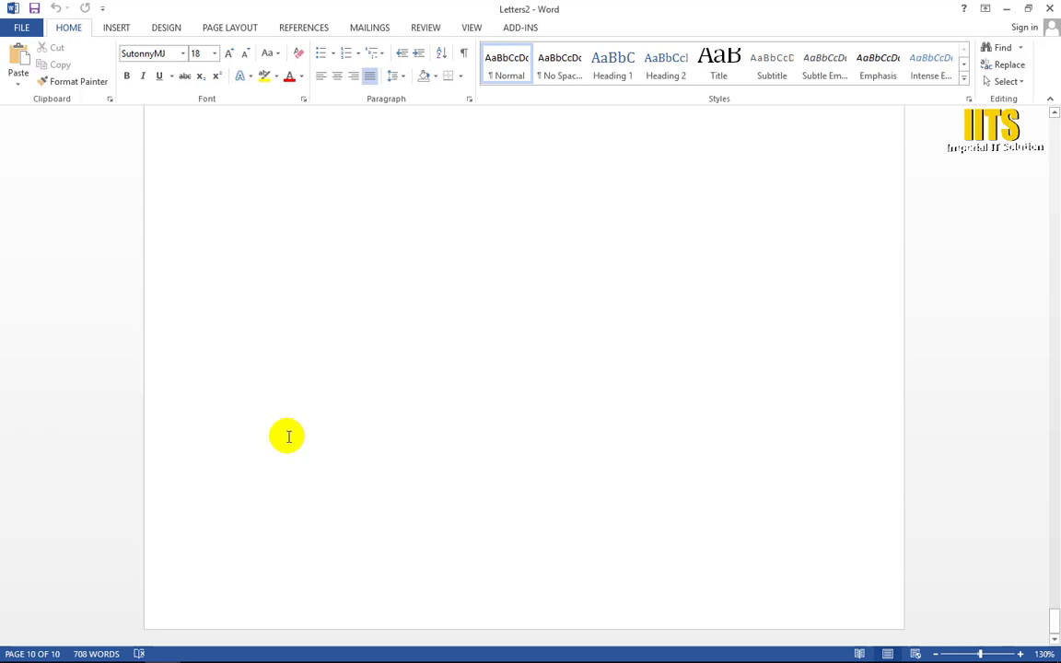